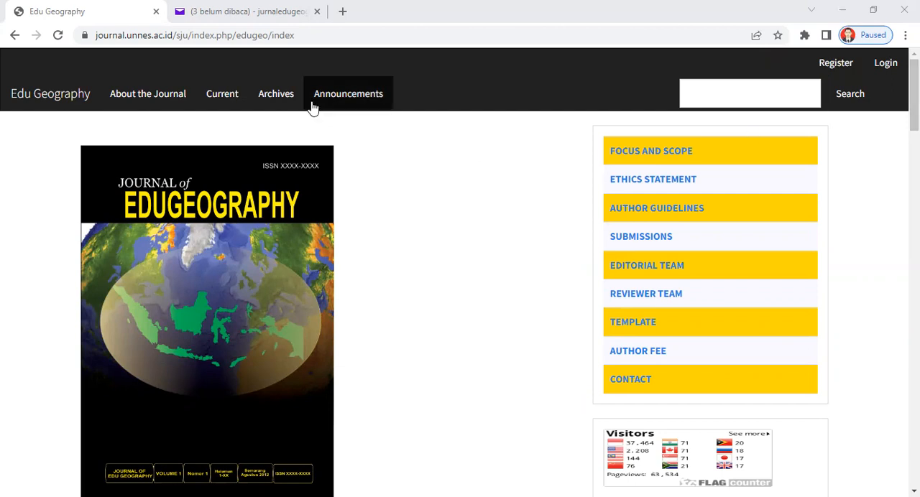
# Look through the Edu Geography journal's home page, from its description and scope to the current issue's articles.
pyautogui.click(300, 35)
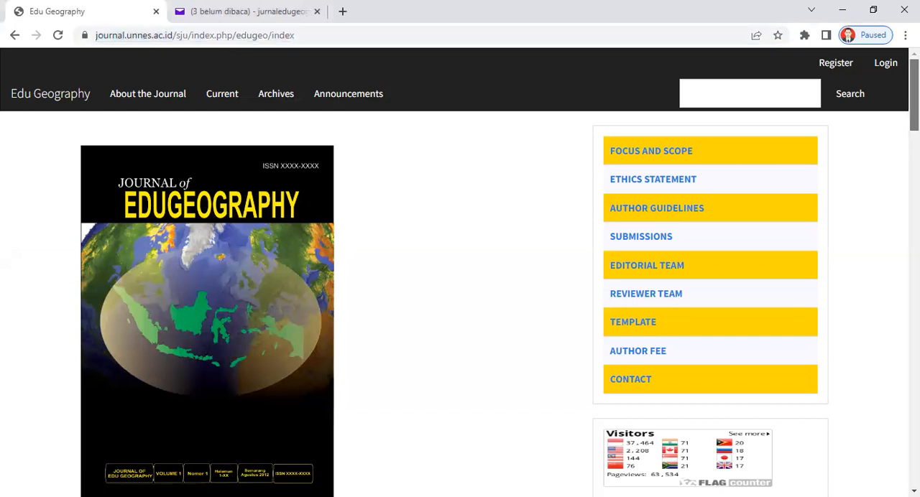
pyautogui.scroll(-1, 460, 272)
pyautogui.scroll(-3, 460, 272)
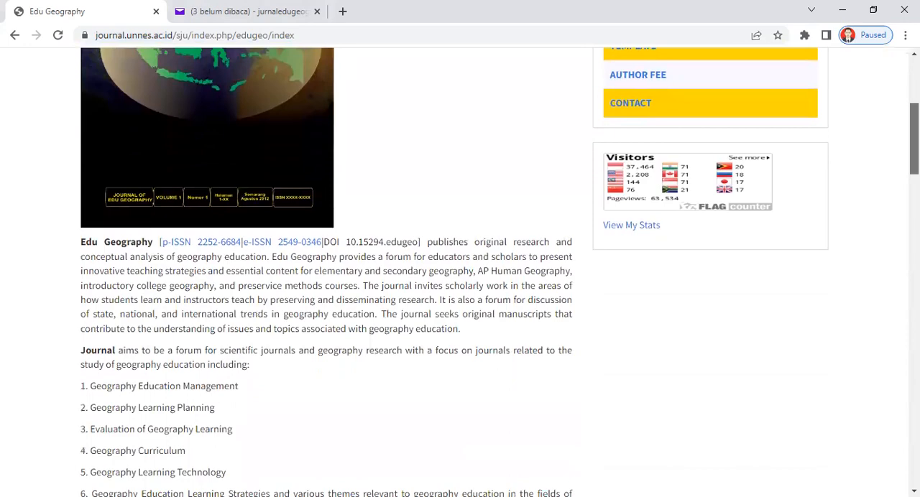
pyautogui.scroll(4, 459, 272)
pyautogui.scroll(-2, 460, 272)
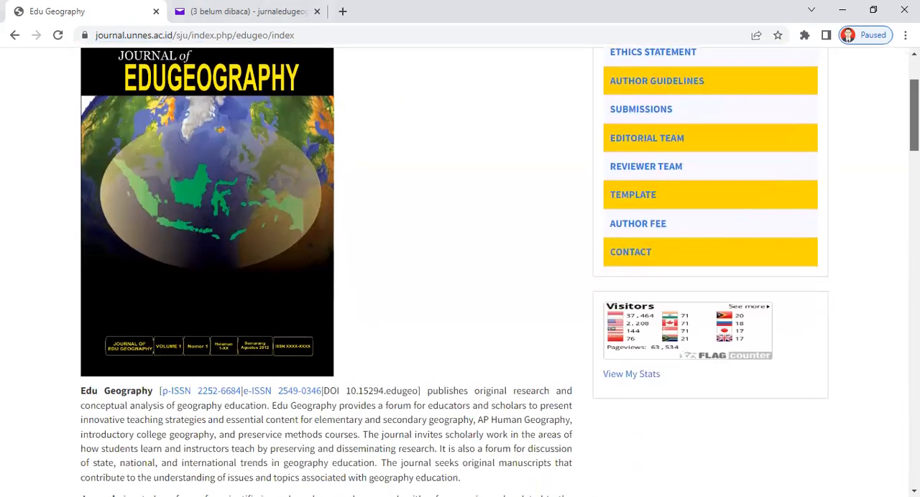
pyautogui.scroll(-5, 459, 272)
pyautogui.scroll(-5, 460, 271)
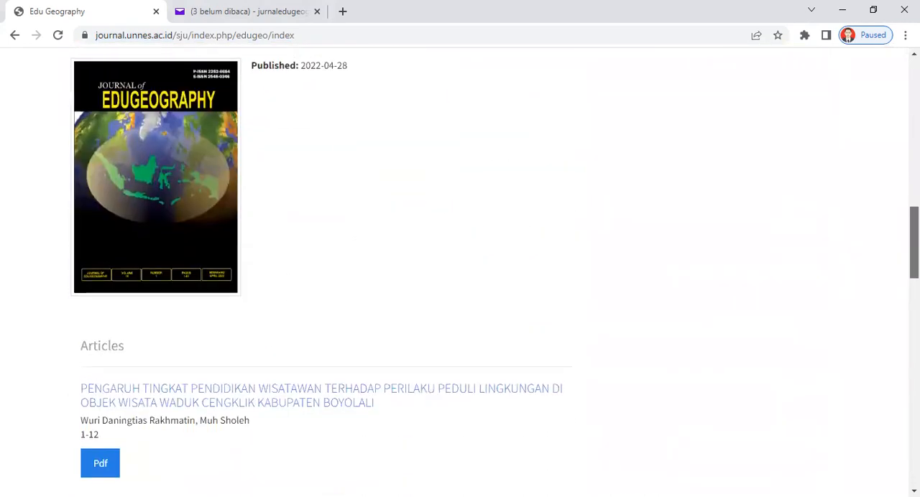
pyautogui.scroll(10, 867, 104)
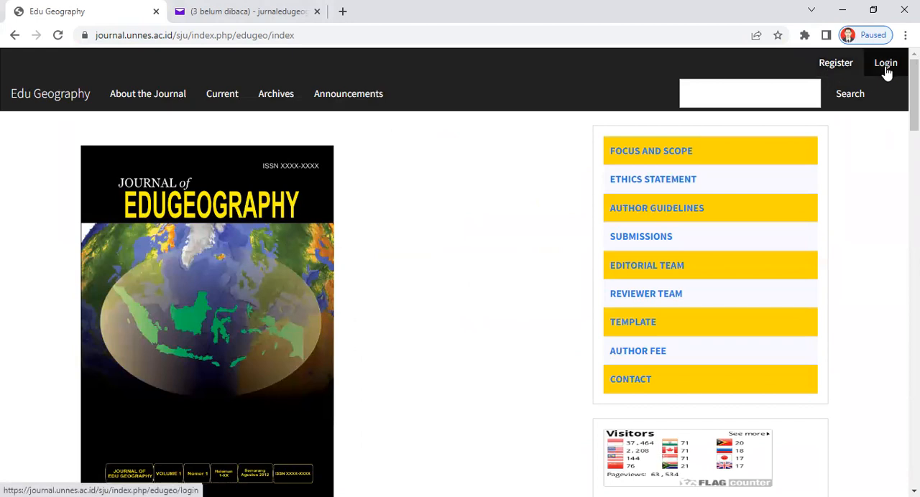
# Open the journal's new-account registration form and look over its profile and login fields.
pyautogui.click(835, 63)
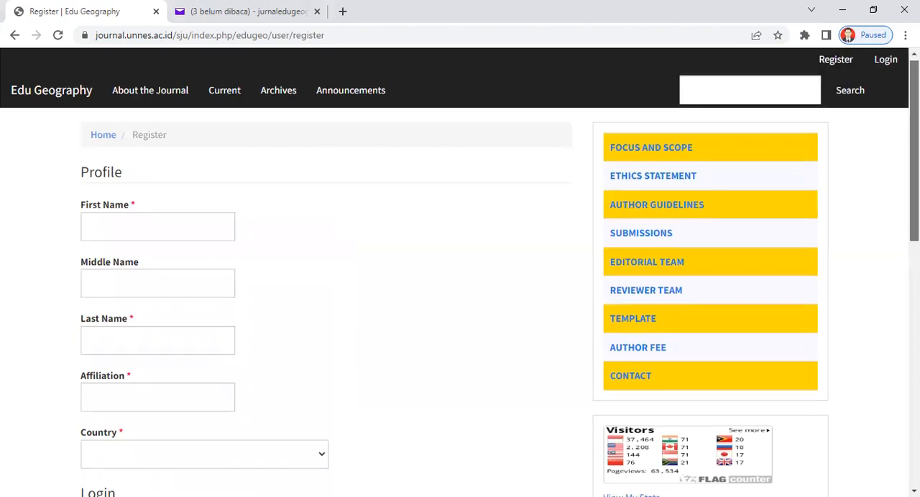
pyautogui.scroll(-1, 460, 272)
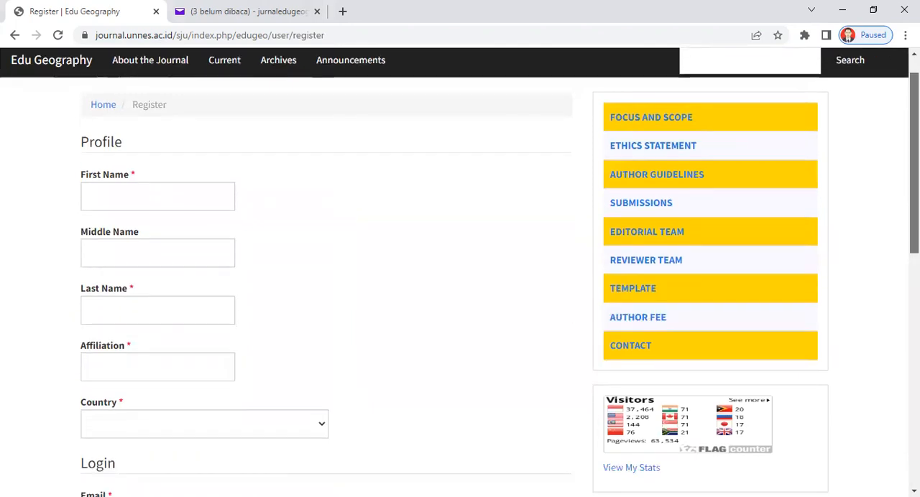
pyautogui.scroll(-1, 460, 272)
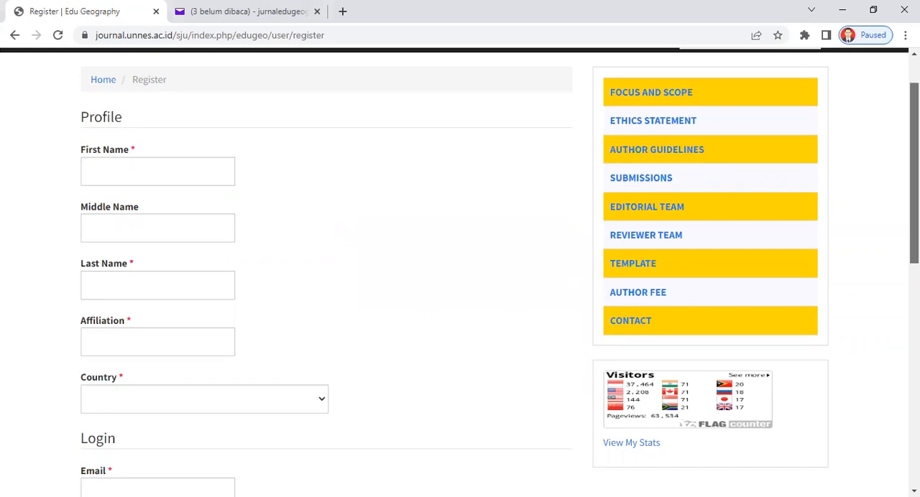
pyautogui.scroll(-3, 460, 273)
pyautogui.scroll(4, 460, 273)
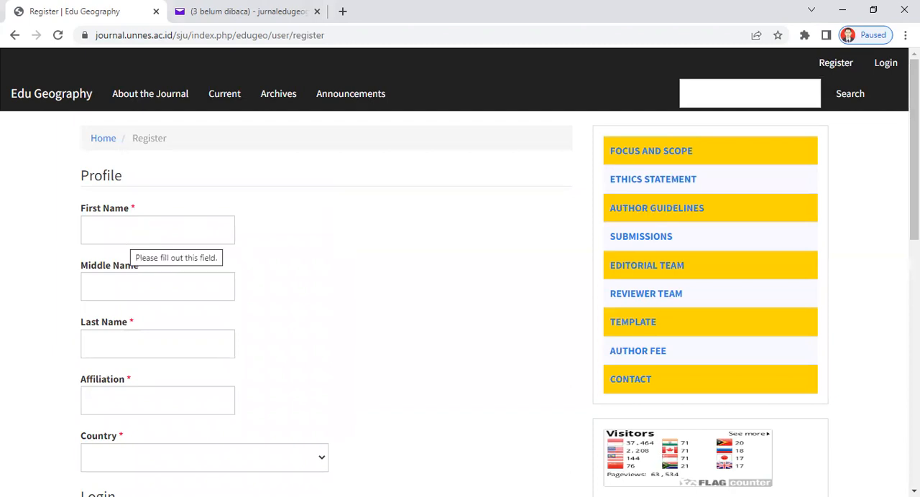
# Fill in the profile's first name as Jurnal and the middle name as Edu.
pyautogui.scroll(-1, 283, 171)
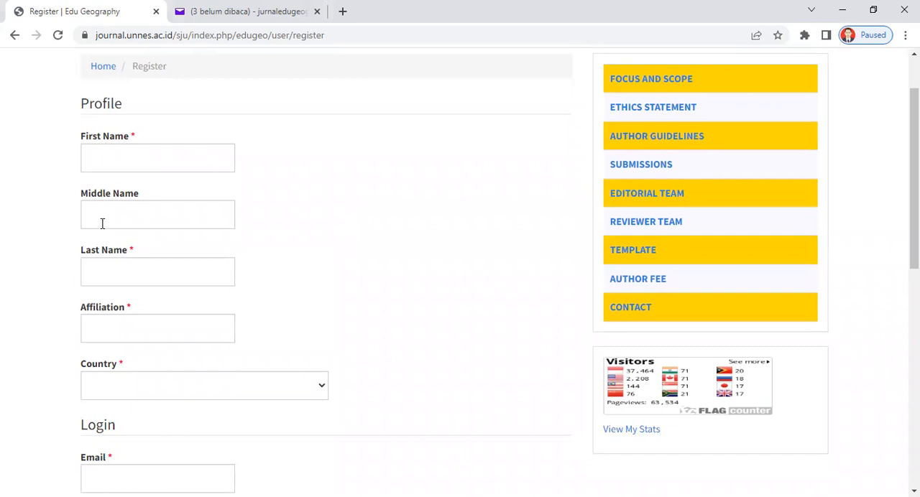
pyautogui.click(132, 157)
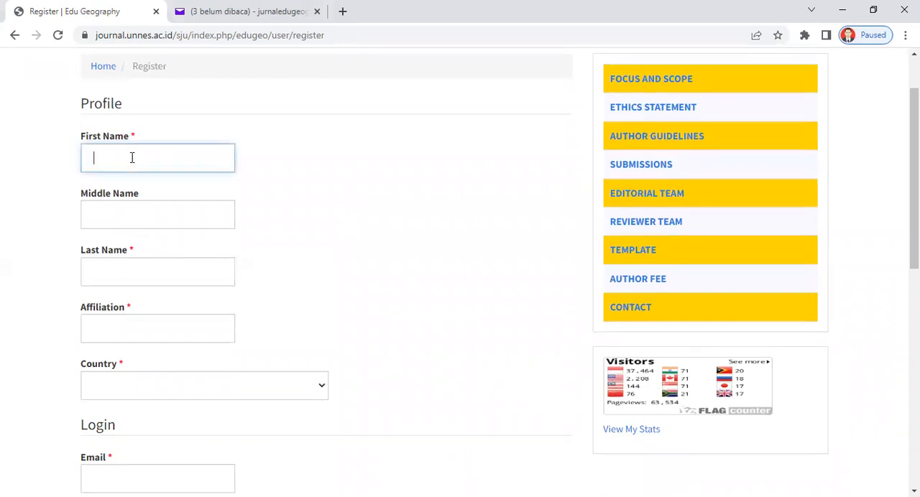
pyautogui.write('J')
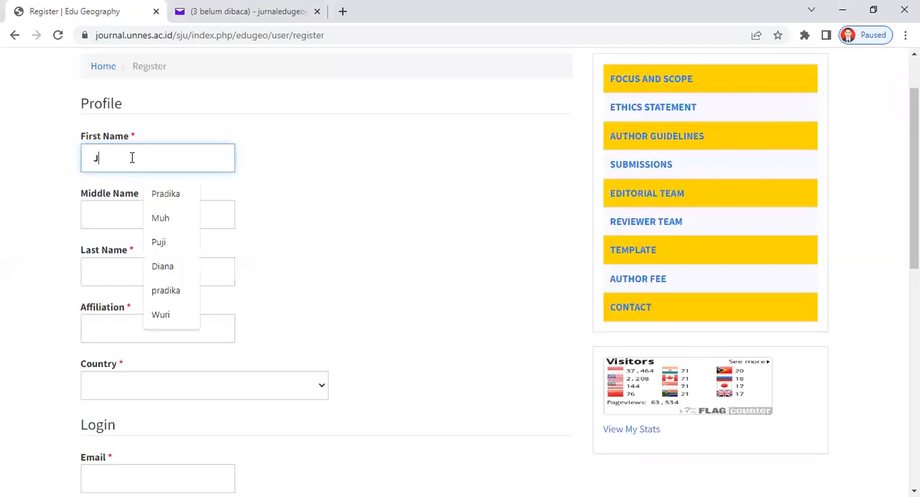
pyautogui.write('urnal')
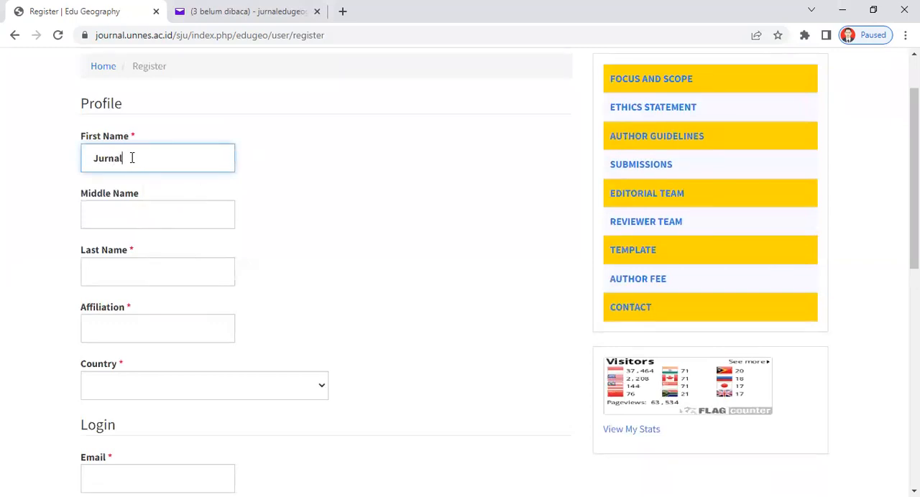
pyautogui.click(130, 219)
pyautogui.write('Edu')
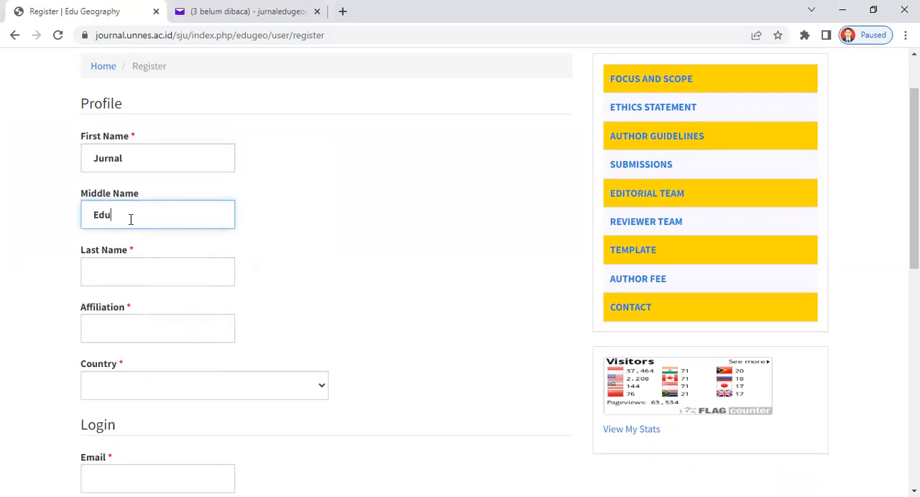
# Fill in the profile's last name as Geography, with a capital G.
pyautogui.click(129, 268)
pyautogui.write('g')
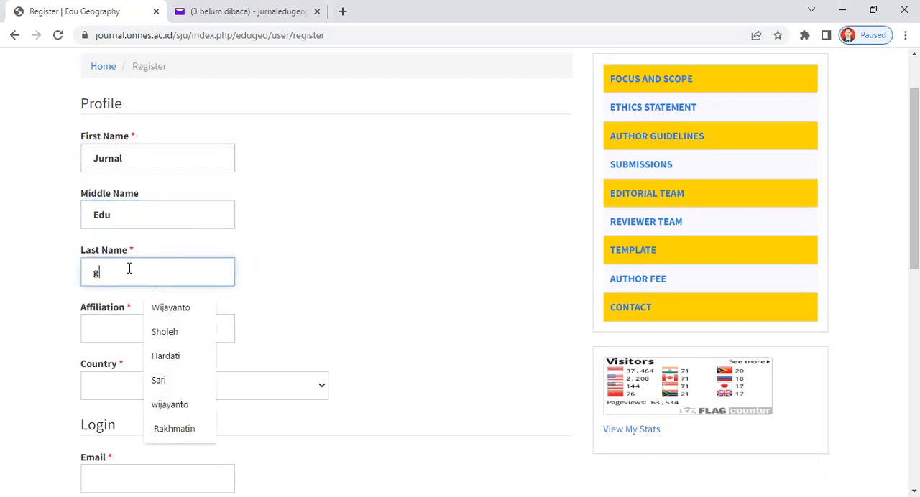
pyautogui.write('eo')
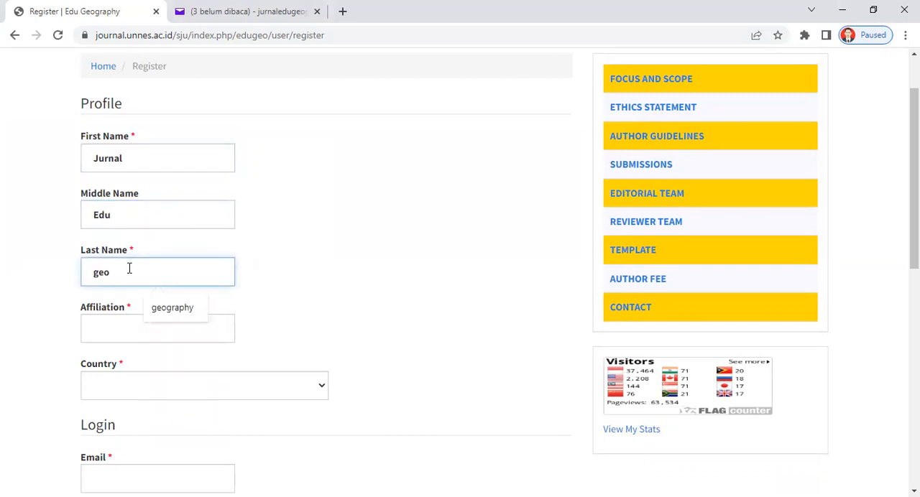
pyautogui.write('l')
pyautogui.press('BackSpace')
pyautogui.press('BackSpace')
pyautogui.press('BackSpace')
pyautogui.press('BackSpace')
pyautogui.write('Geograpy')
pyautogui.press('BackSpace')
pyautogui.write('hy')
pyautogui.click(392, 286)
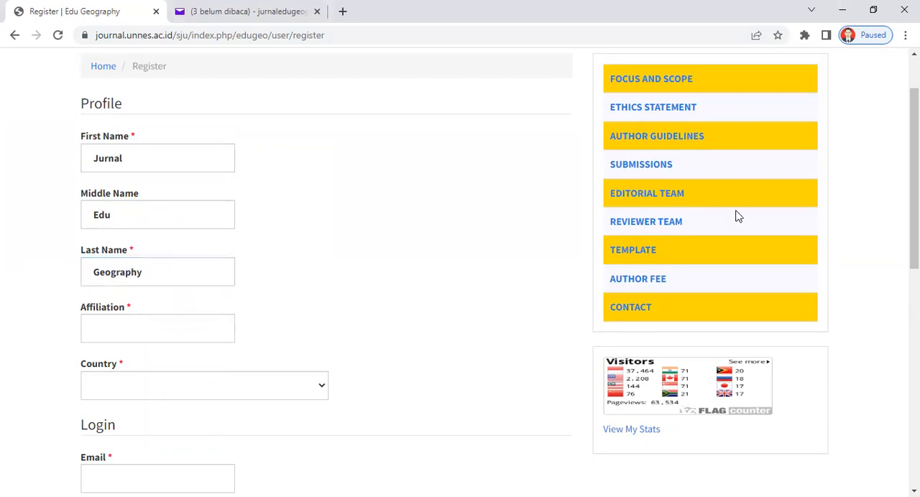
# Set the affiliation to Jurusan Geografi Universitas Negeri Semarang.
pyautogui.moveTo(914, 205); pyautogui.dragTo(914, 234)
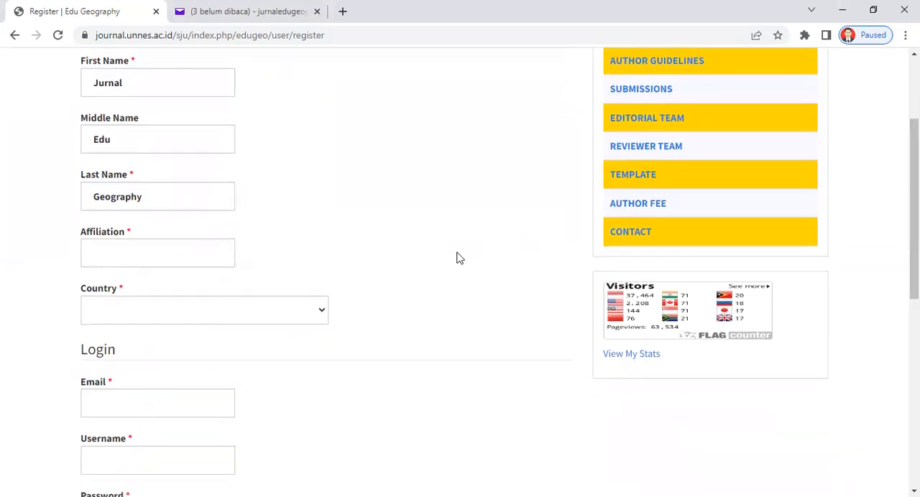
pyautogui.click(165, 255)
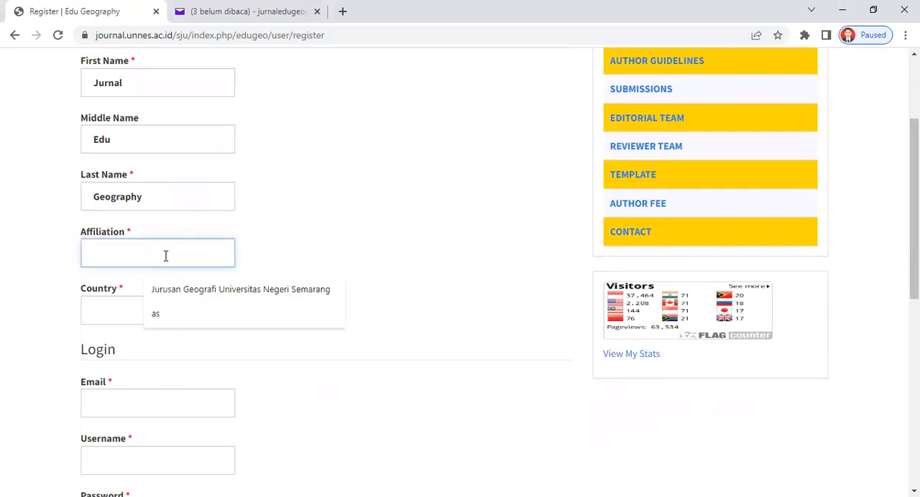
pyautogui.click(192, 290)
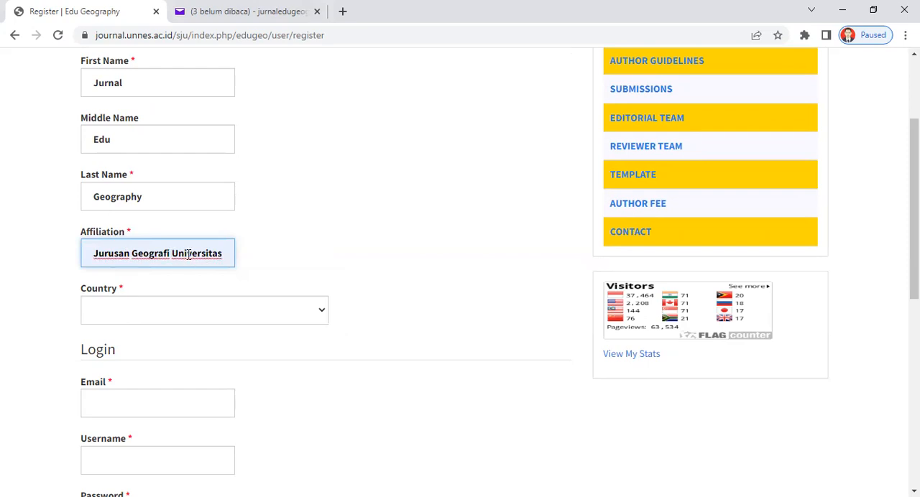
pyautogui.write('Negeri')
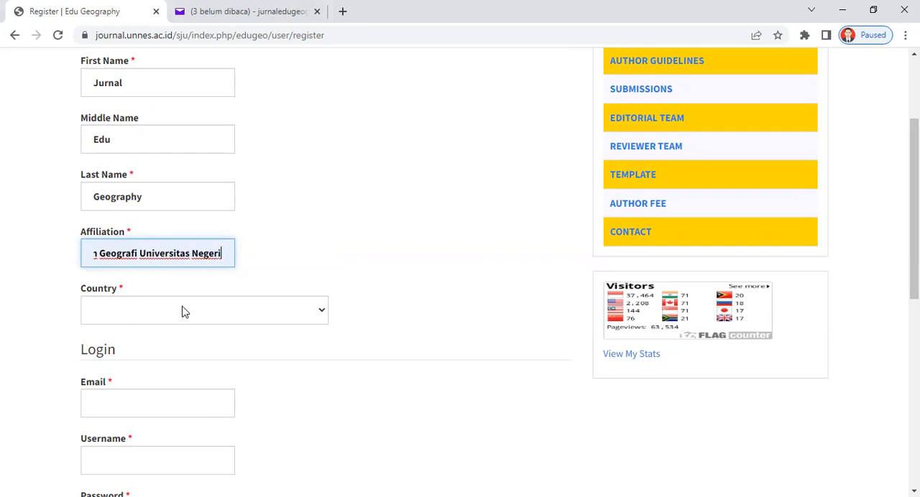
# Set the profile's country to Indonesia.
pyautogui.click(182, 311)
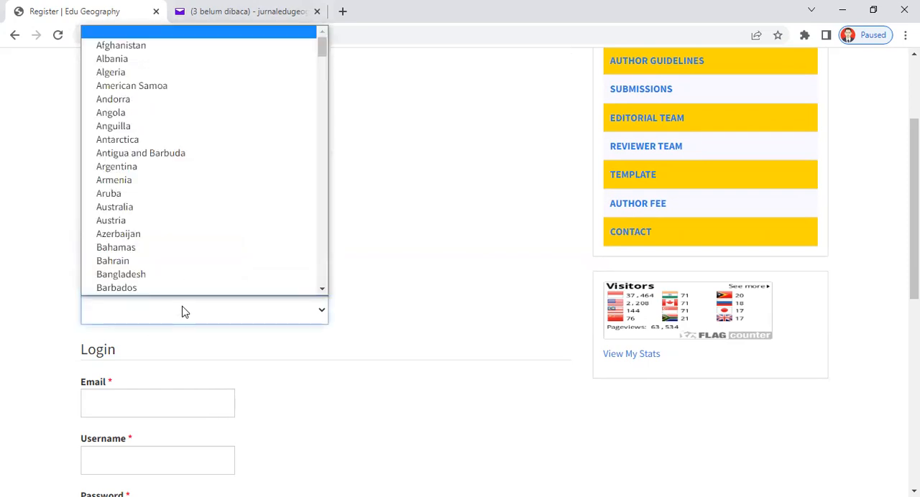
pyautogui.press('i')
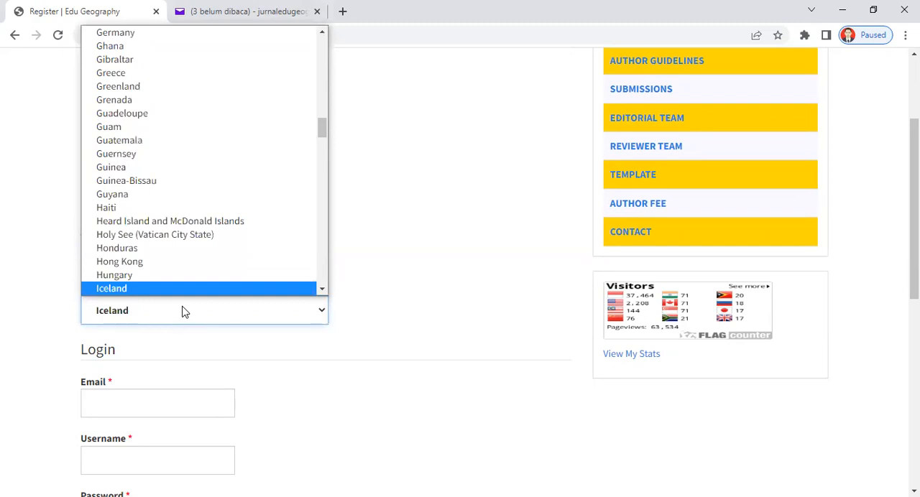
pyautogui.click(323, 290)
pyautogui.click(321, 290)
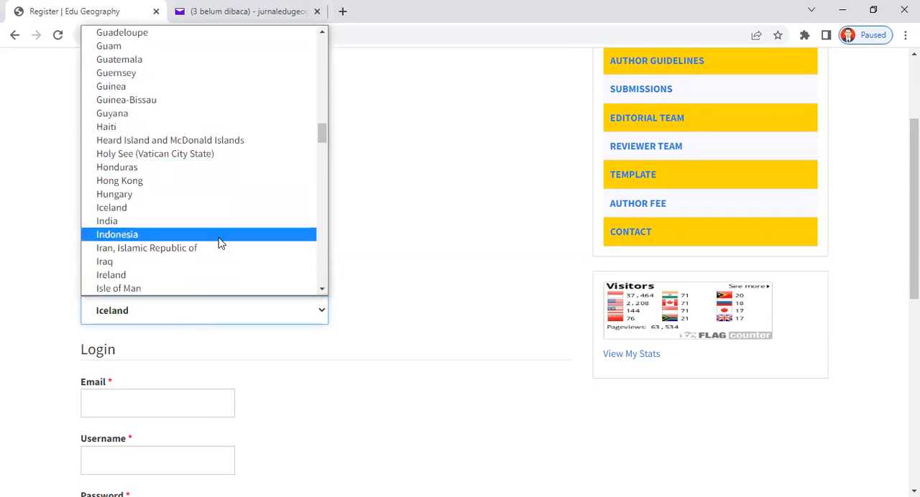
pyautogui.click(221, 236)
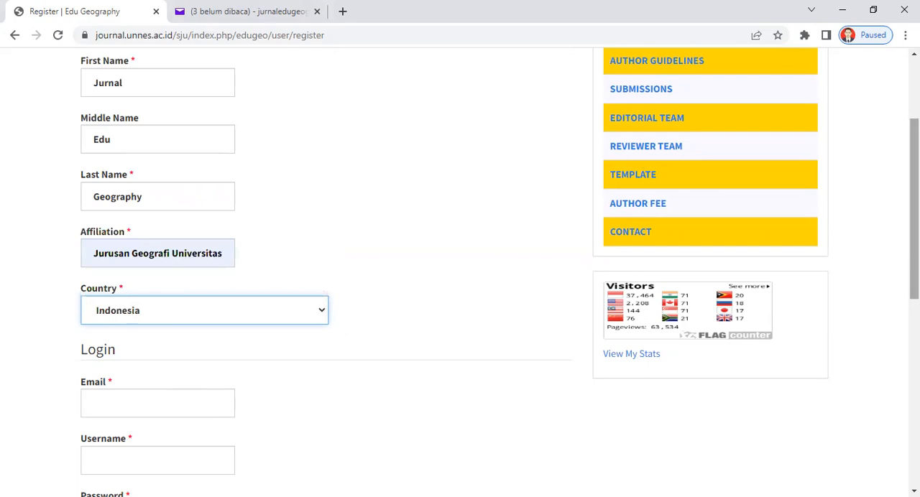
# Fill in the journal's e-mail address and set the username to jurnaledugeography in the login section.
pyautogui.scroll(-3, 263, 273)
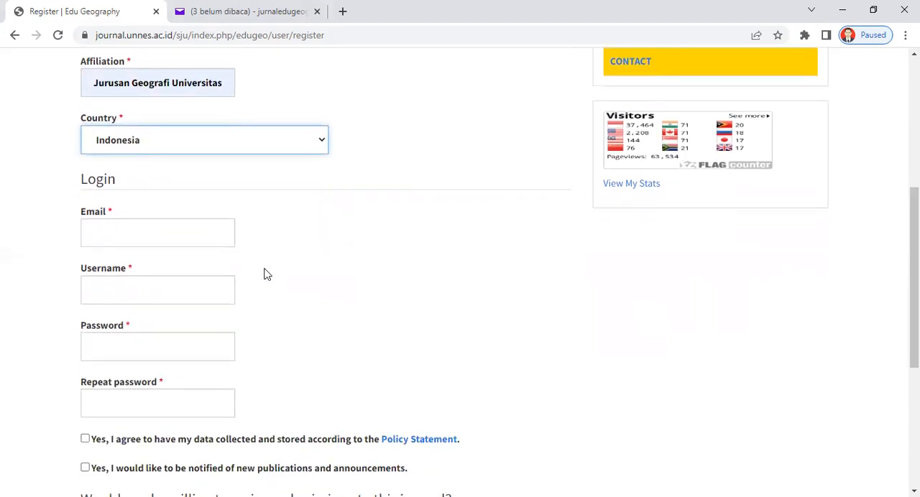
pyautogui.click(164, 239)
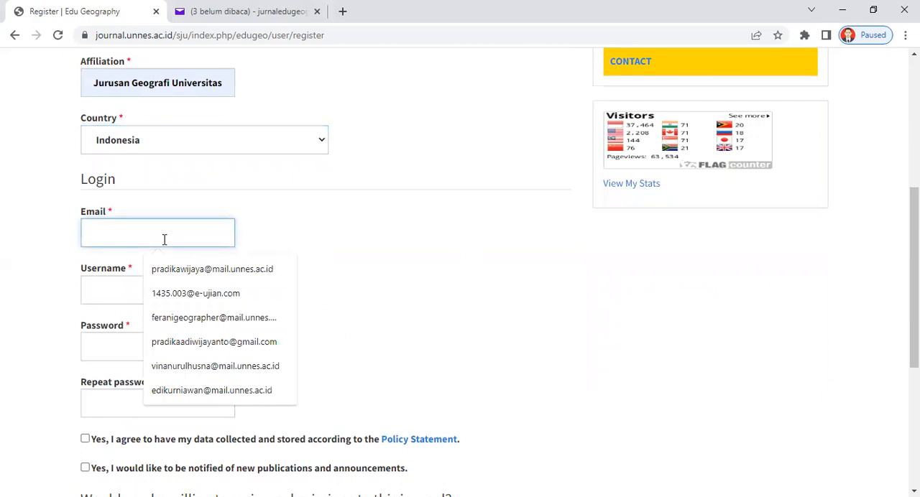
pyautogui.rightClick(163, 239)
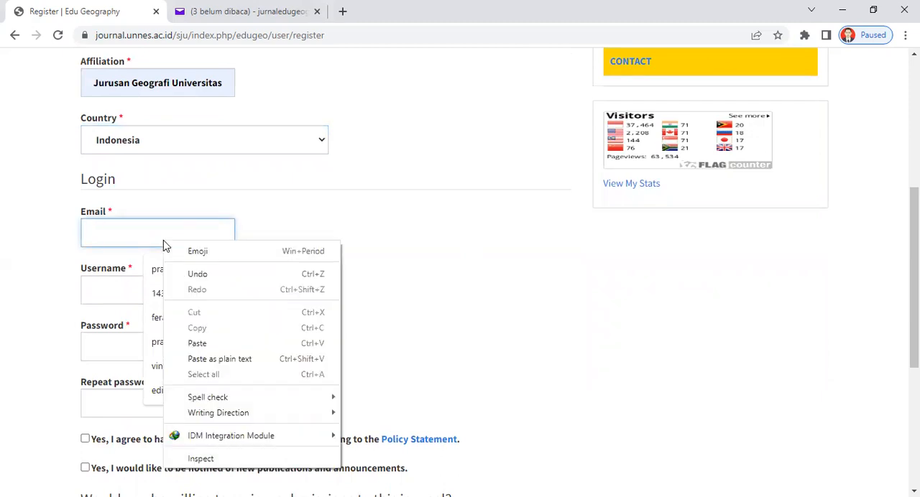
pyautogui.click(197, 343)
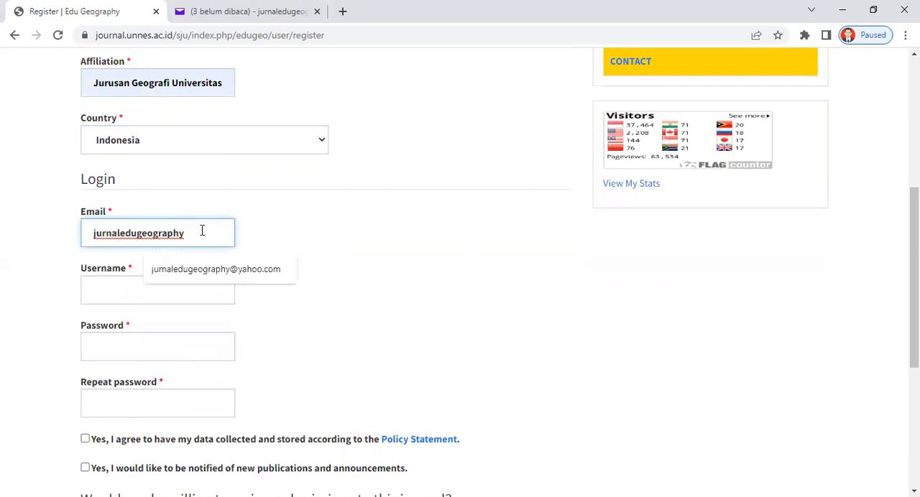
pyautogui.click(210, 277)
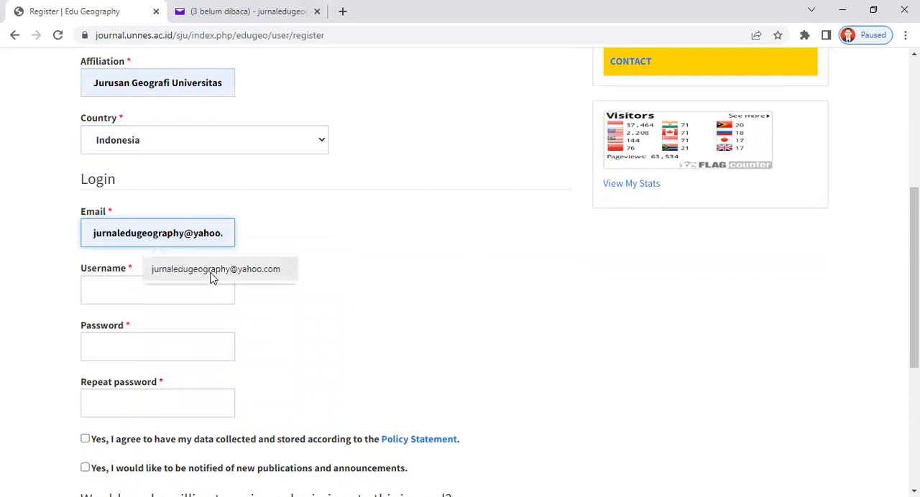
pyautogui.click(137, 300)
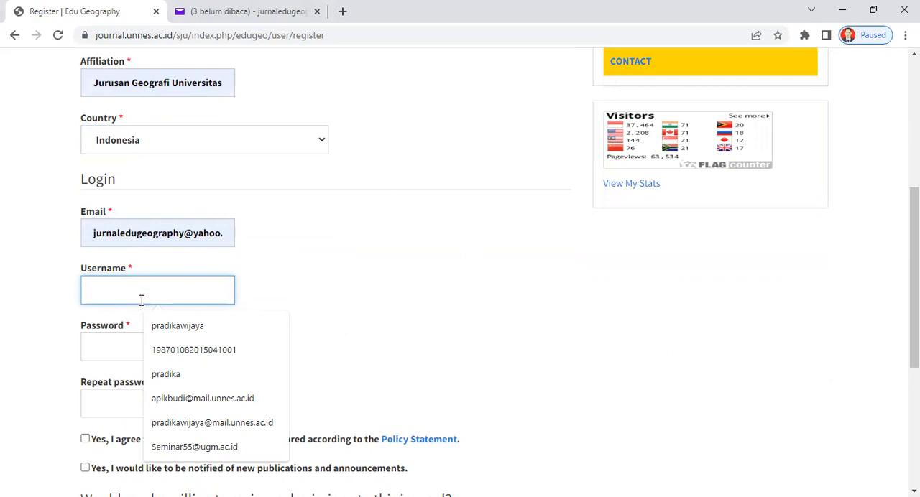
pyautogui.hotkey('ctrl', 'v')
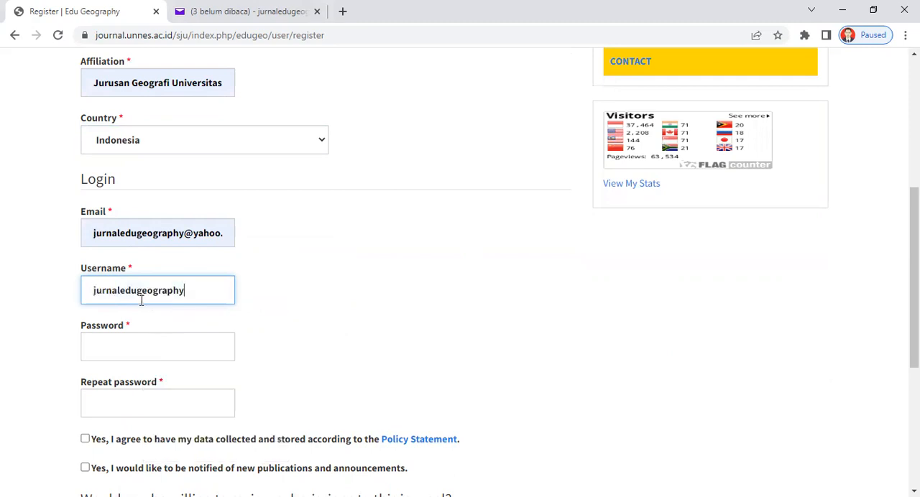
# Enter the account password and repeat it in the confirmation field.
pyautogui.click(155, 352)
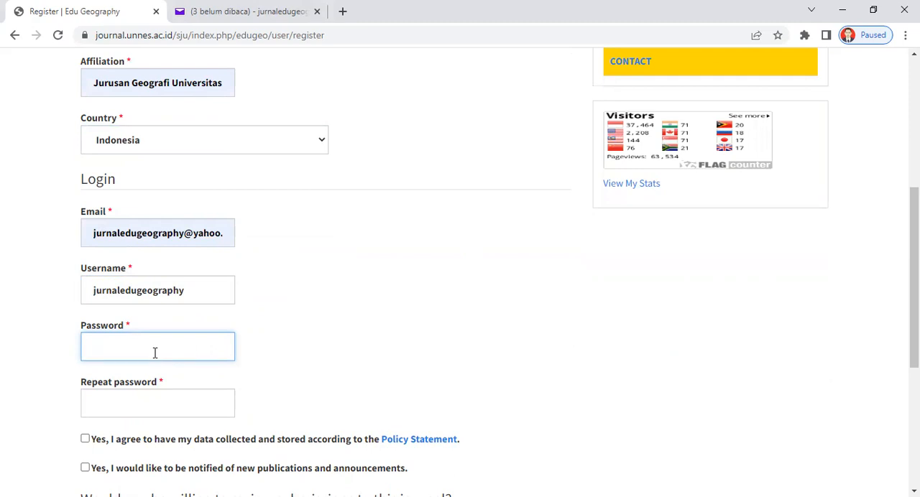
pyautogui.write('••••••')
pyautogui.click(140, 406)
pyautogui.write('••••••')
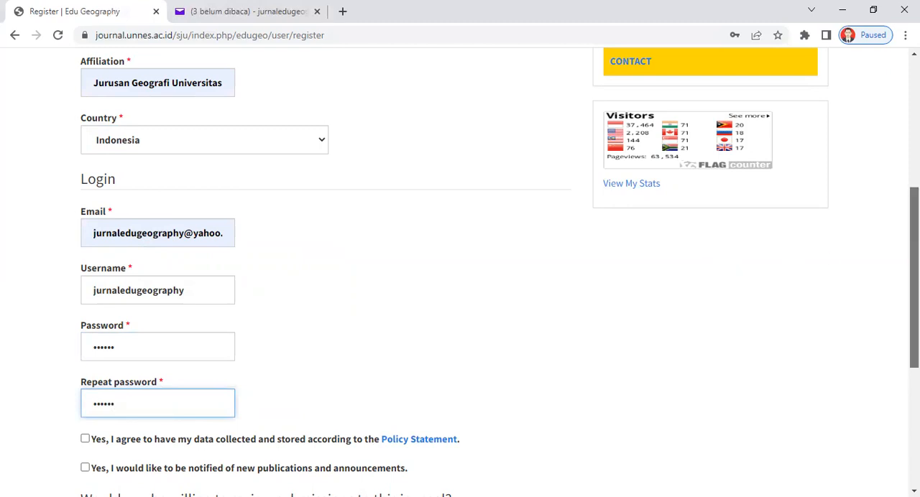
pyautogui.scroll(-2, 460, 273)
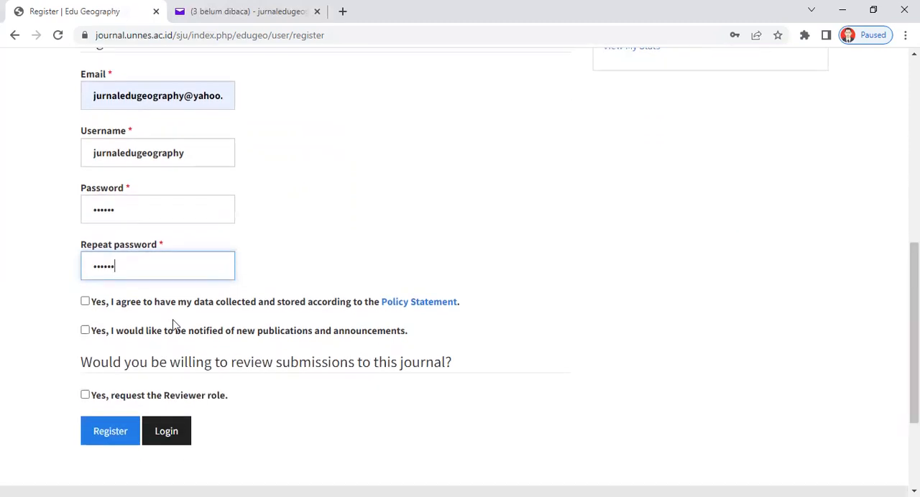
# Agree to the data collection policy, opt in to publication and announcement notifications, and submit the registration.
pyautogui.click(85, 302)
pyautogui.click(86, 332)
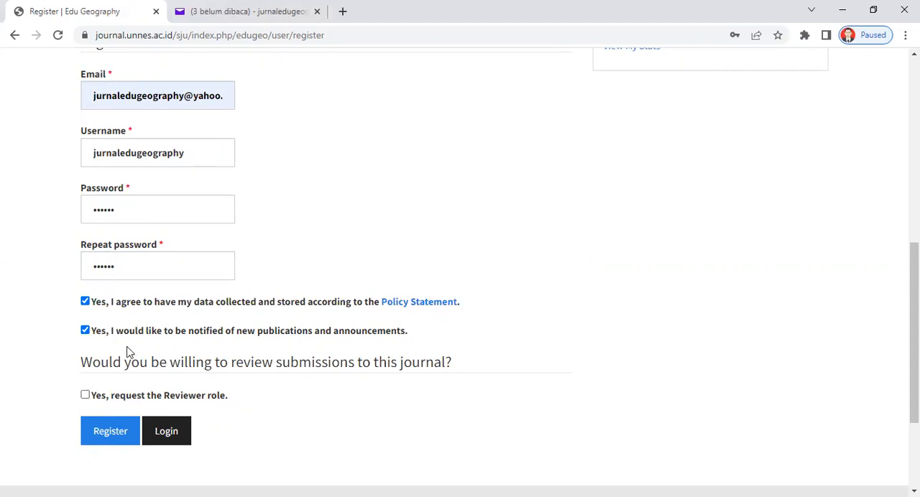
pyautogui.click(110, 434)
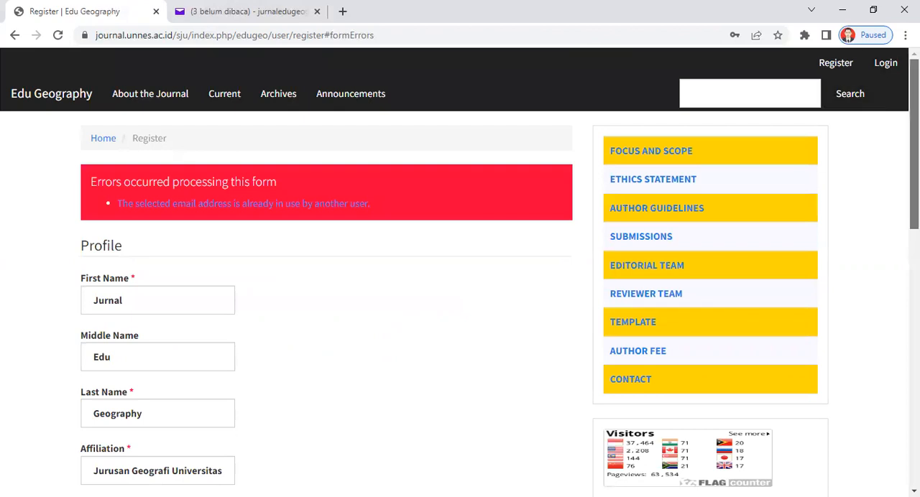
# Read the form's error notice and check the profile, login and consent fields for what needs correcting.
pyautogui.scroll(-1, 460, 273)
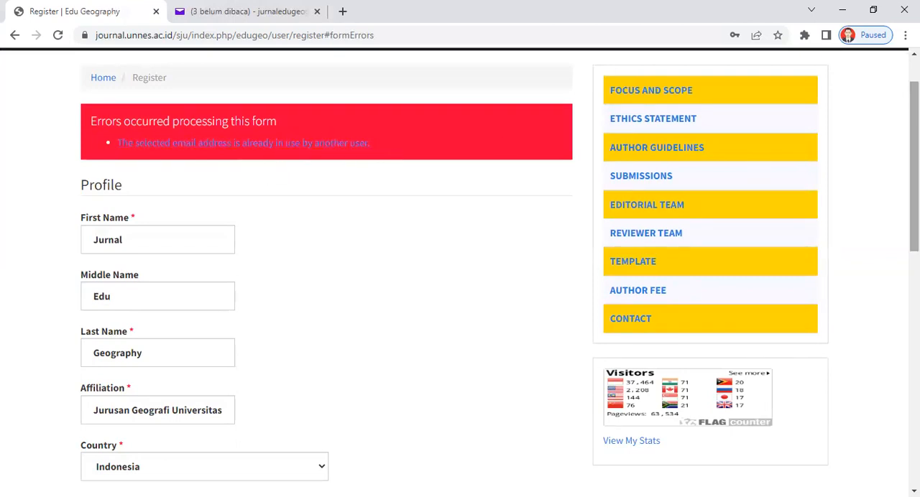
pyautogui.scroll(-4, 459, 266)
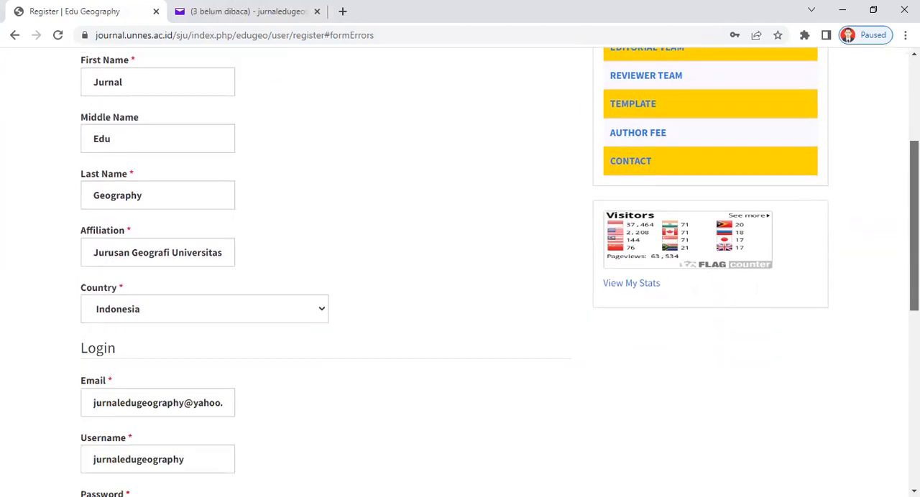
pyautogui.scroll(-2, 459, 267)
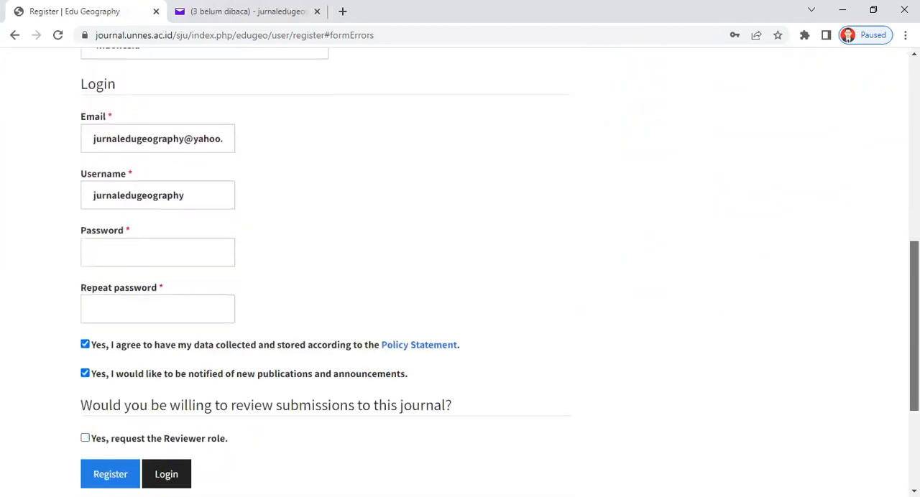
pyautogui.scroll(6, 460, 273)
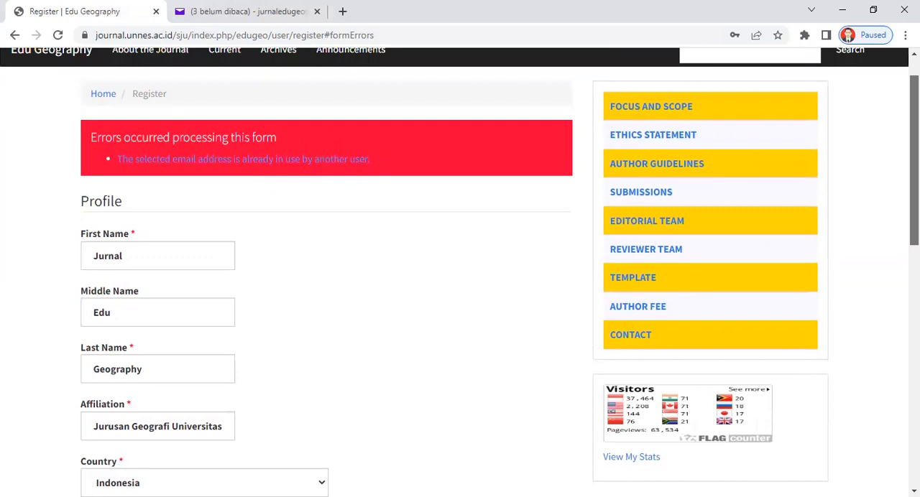
pyautogui.scroll(1, 460, 273)
pyautogui.scroll(-7, 459, 273)
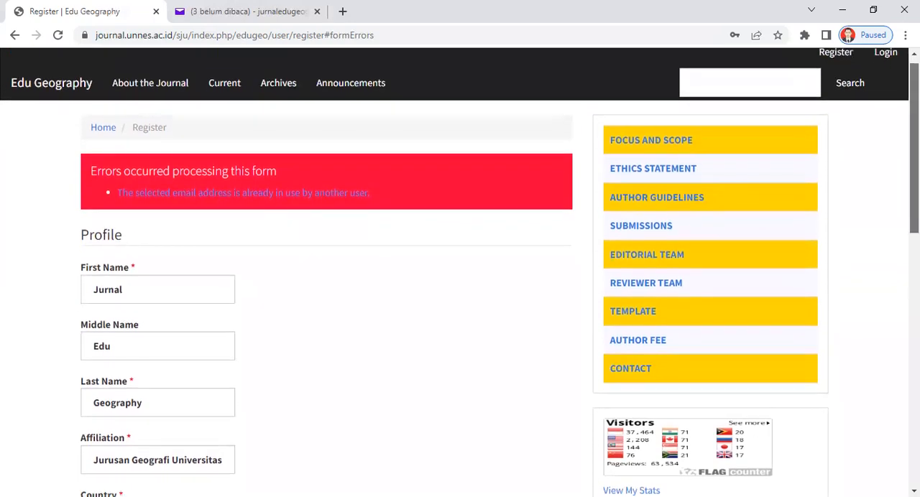
pyautogui.scroll(-2, 460, 273)
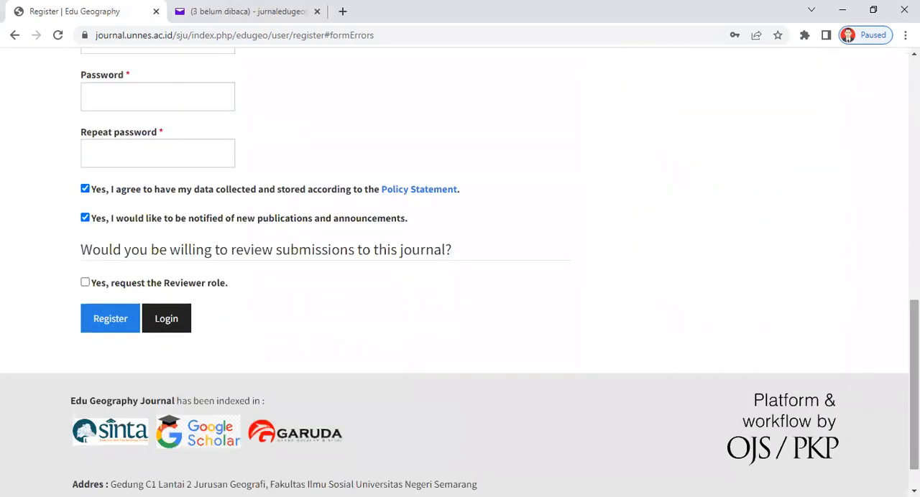
pyautogui.scroll(3, 524, 287)
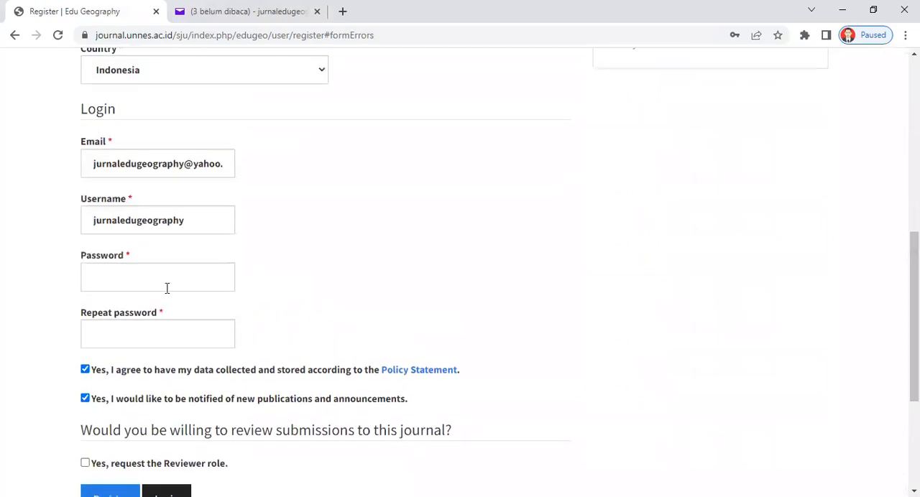
# Resubmit the registration with the username jurnaledugeography45 and the account password entered in both password fields.
pyautogui.click(191, 225)
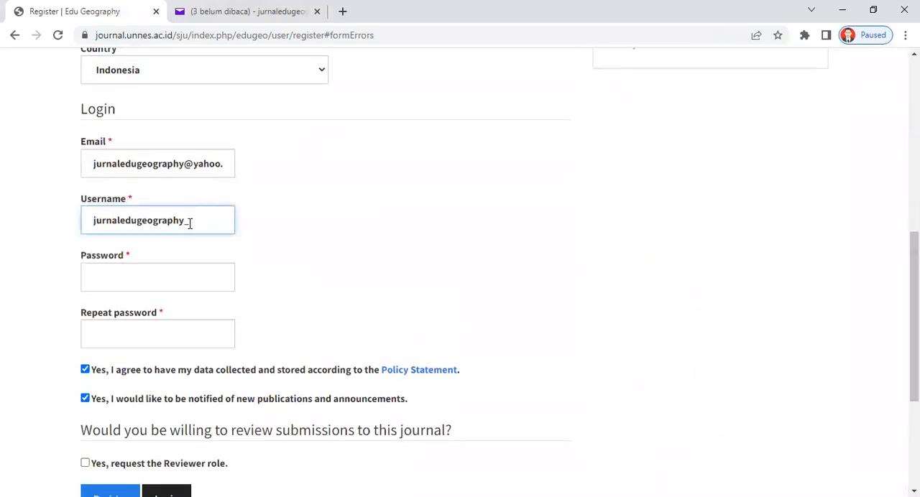
pyautogui.write('5')
pyautogui.click(164, 274)
pyautogui.write('••••••')
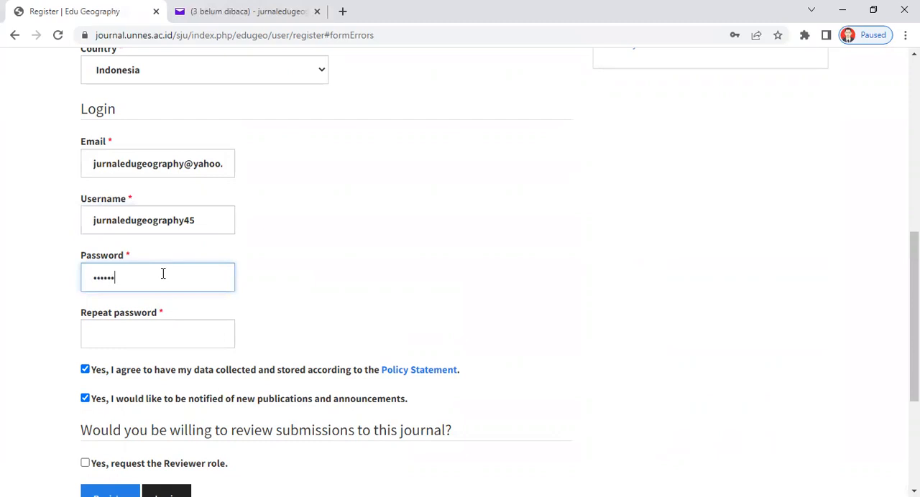
pyautogui.click(156, 332)
pyautogui.write('••••••')
pyautogui.scroll(-3, 197, 302)
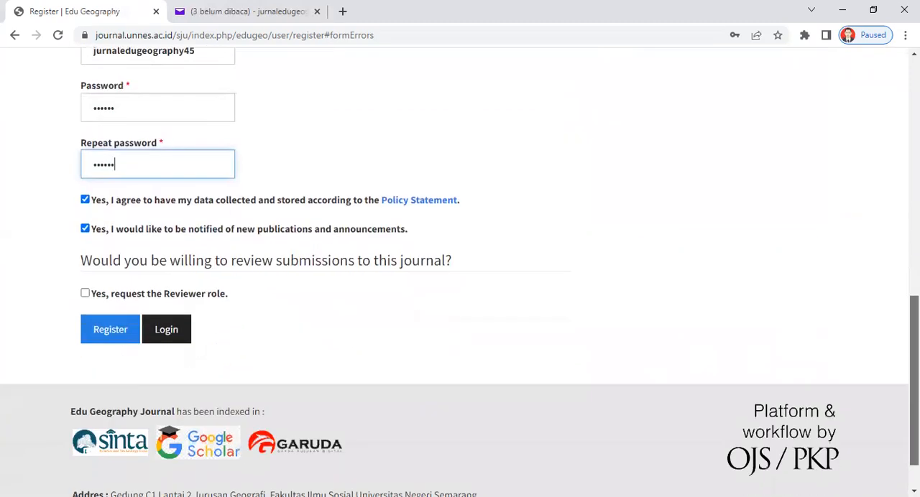
pyautogui.click(108, 316)
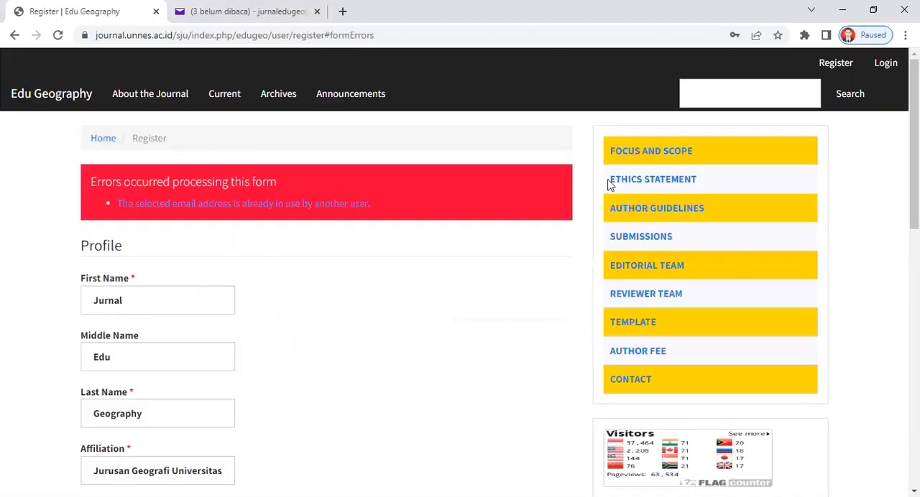
# Replace the e-mail in the login section with a different Gmail address.
pyautogui.scroll(-6, 460, 276)
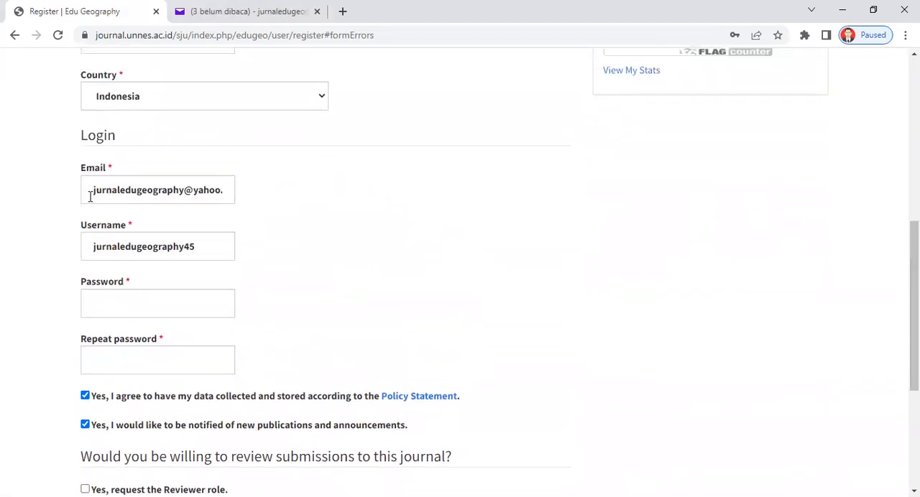
pyautogui.moveTo(92, 190); pyautogui.dragTo(234, 192)
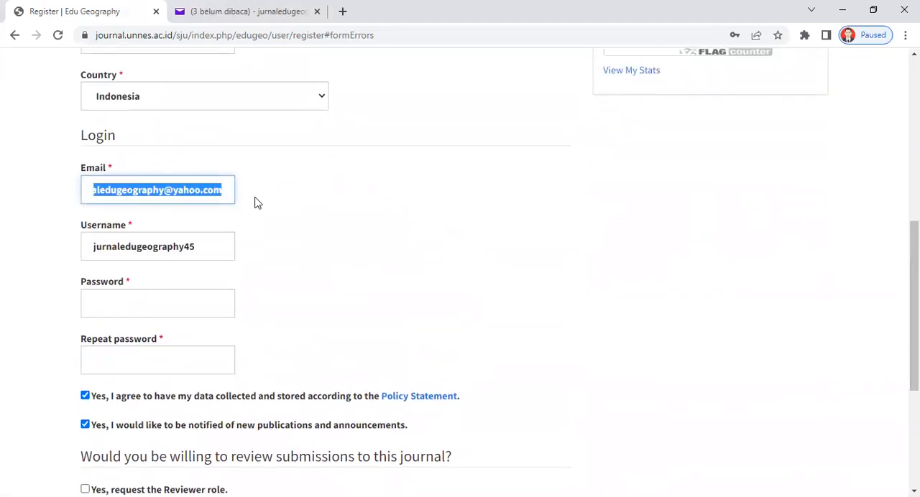
pyautogui.press('BackSpace')
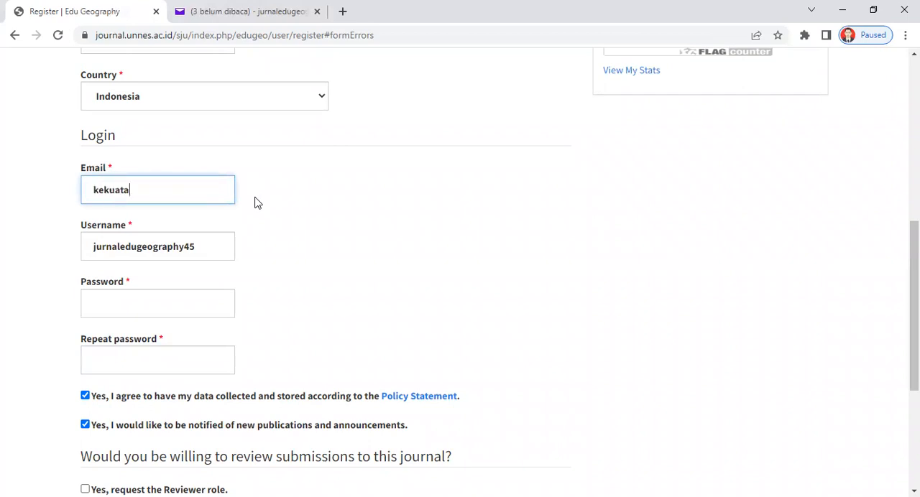
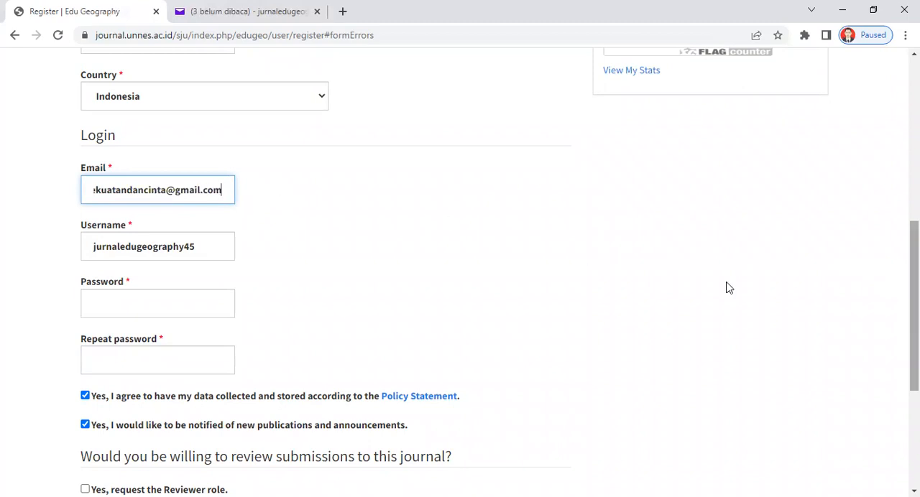
# Enter the account password, repeat it in the confirmation field, and submit the registration again.
pyautogui.click(185, 305)
pyautogui.write('******')
pyautogui.click(154, 358)
pyautogui.write('******')
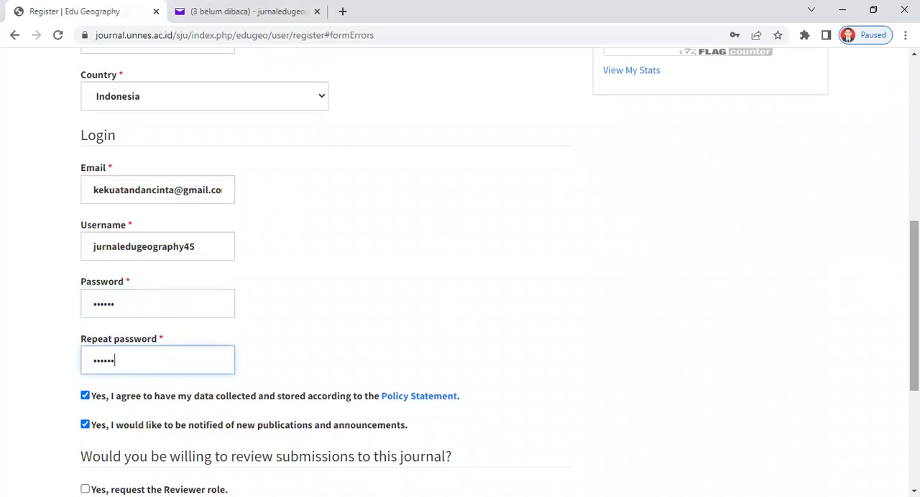
pyautogui.scroll(-4, 460, 287)
pyautogui.click(110, 276)
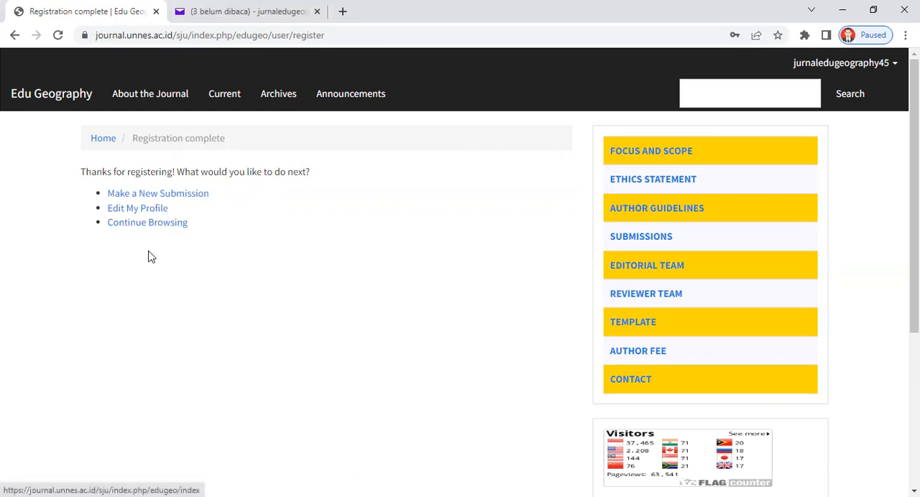
# Start a new article submission and acknowledge all six submission requirements.
pyautogui.click(180, 194)
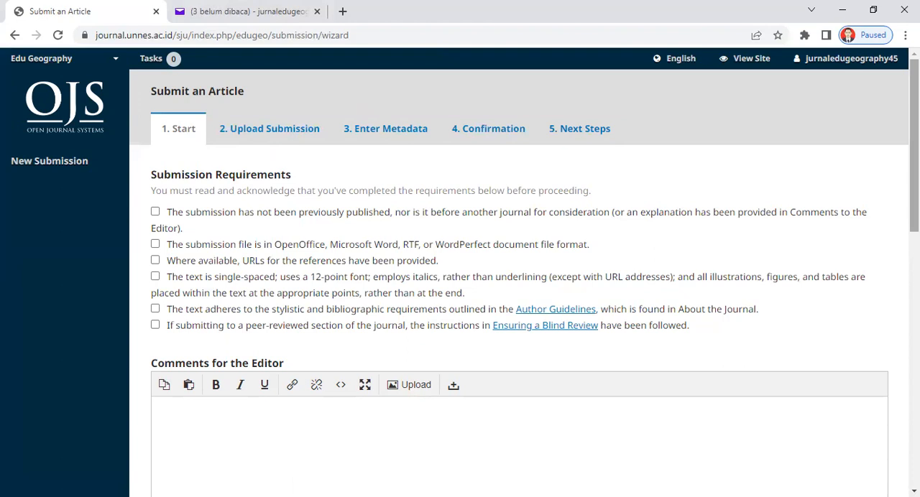
pyautogui.scroll(-3, 517, 288)
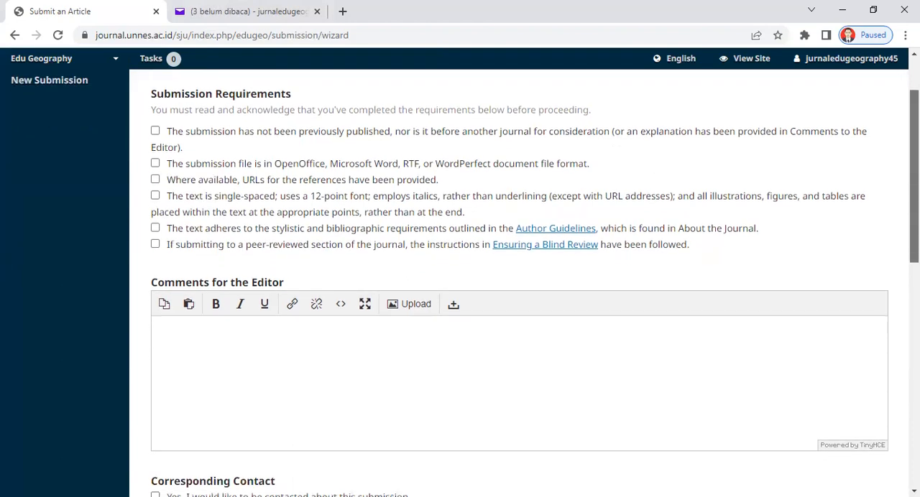
pyautogui.scroll(3, 352, 189)
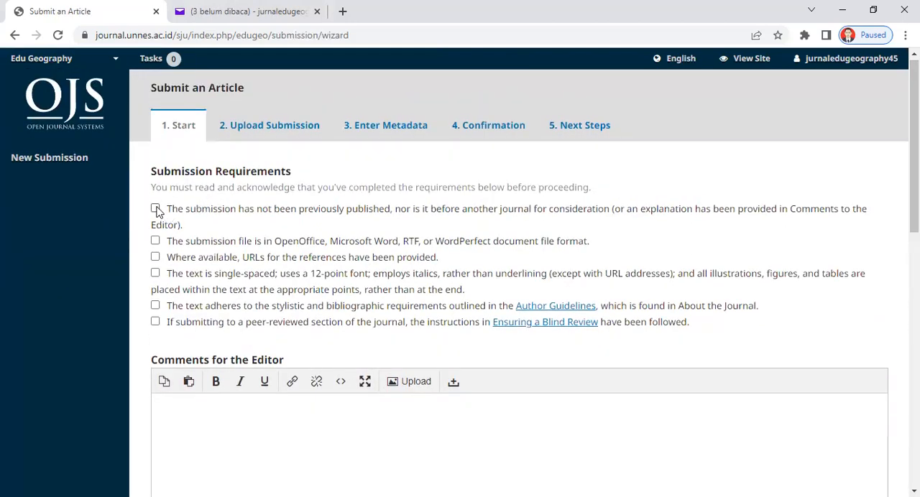
pyautogui.click(157, 258)
pyautogui.click(156, 275)
pyautogui.click(156, 308)
pyautogui.click(155, 323)
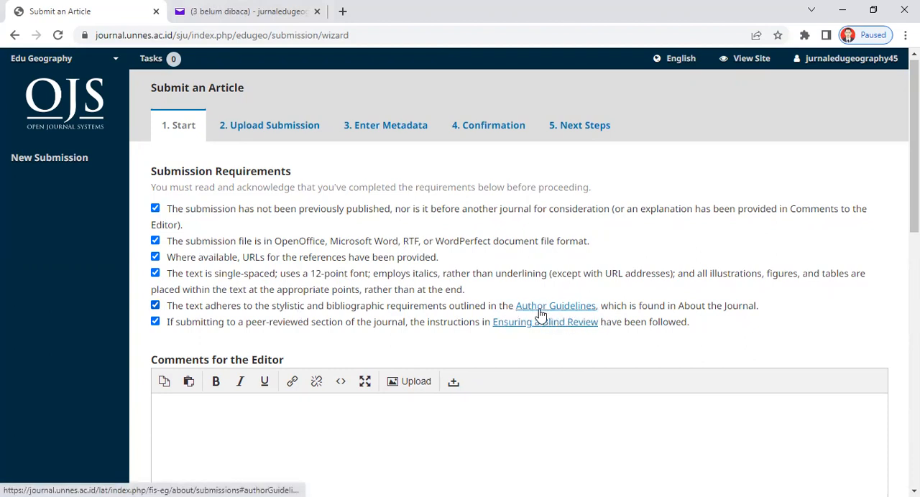
# Leave the comments for the editor empty and agree to the copyright terms and the data collection policy.
pyautogui.scroll(-1, 914, 144)
pyautogui.scroll(-2, 607, 223)
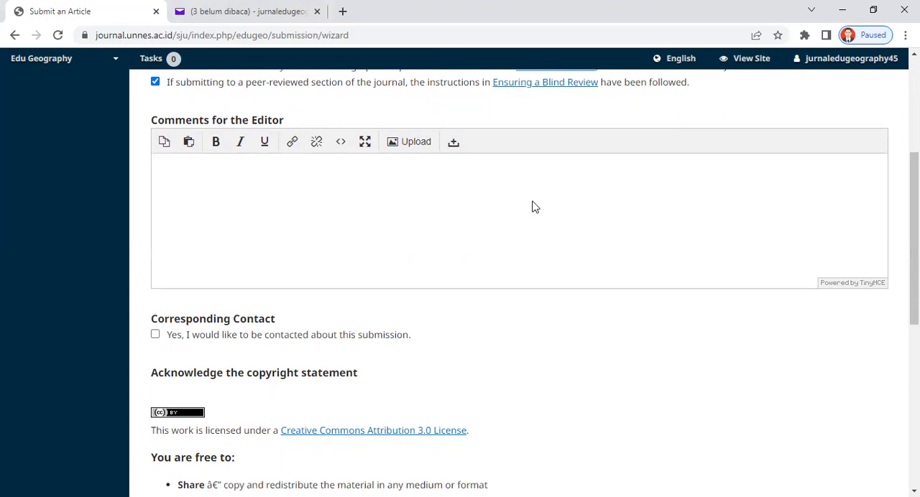
pyautogui.click(325, 186)
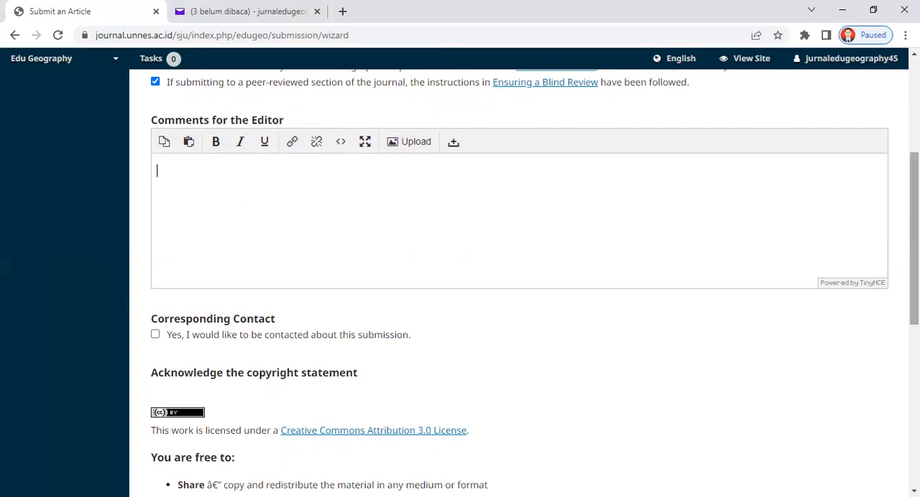
pyautogui.scroll(-3, 914, 237)
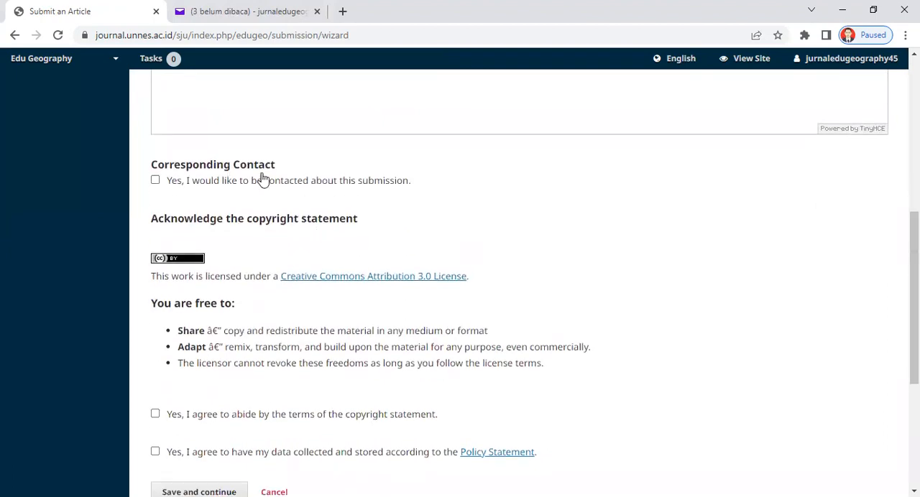
pyautogui.click(156, 181)
pyautogui.click(155, 180)
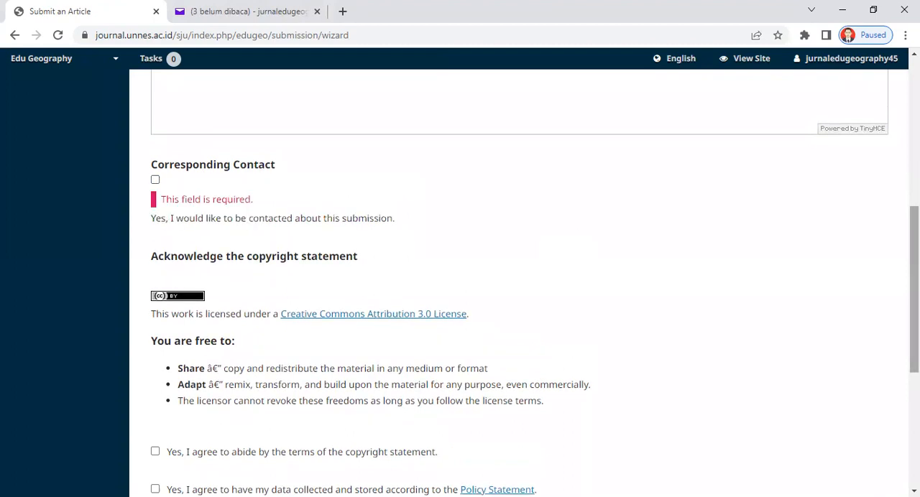
pyautogui.moveTo(914, 295); pyautogui.dragTo(913, 306)
pyautogui.scroll(-3, 528, 316)
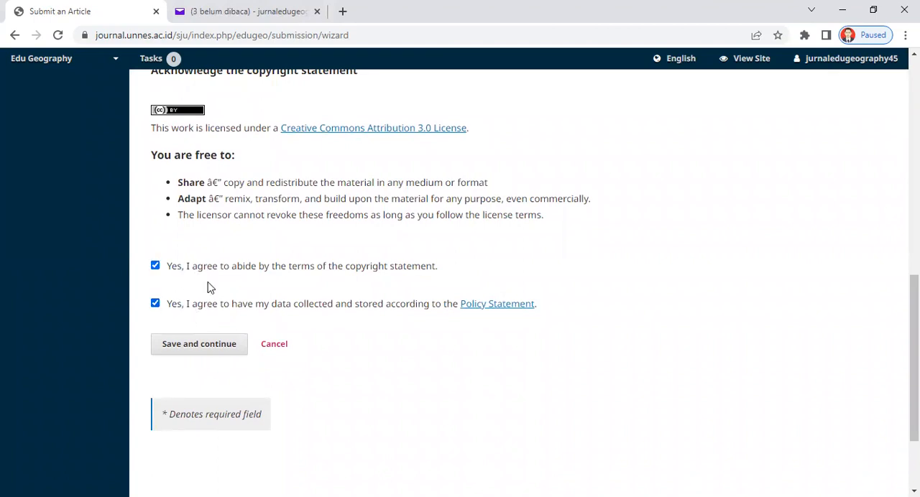
# Opt in to be contacted about the submission and save the start stage to continue to the file upload.
pyautogui.click(205, 348)
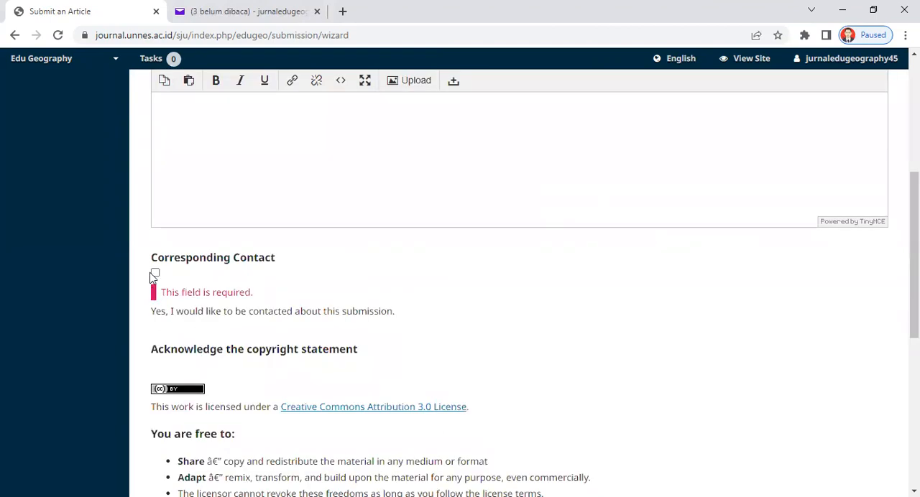
pyautogui.scroll(-3, 595, 302)
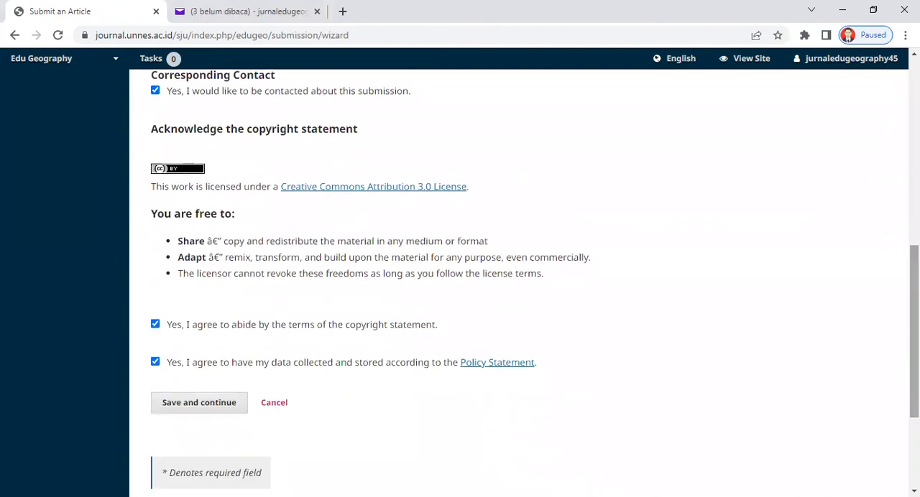
pyautogui.click(225, 402)
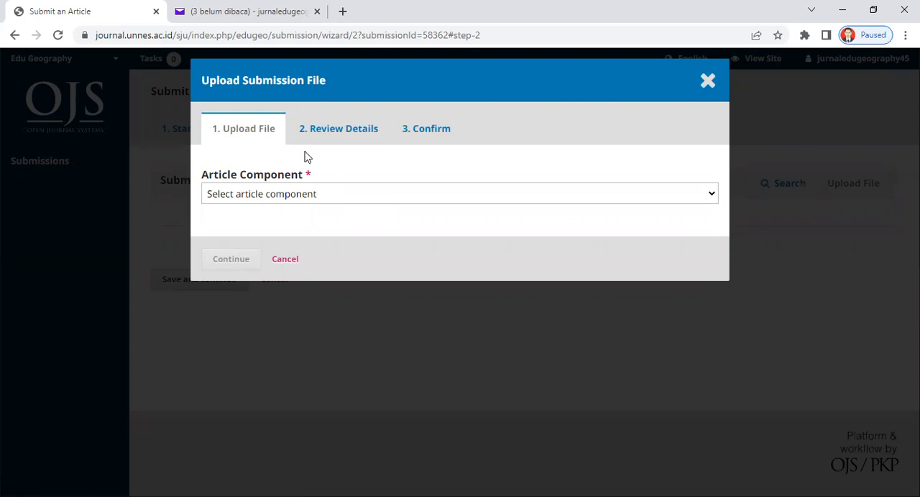
# Set the article component of the submission file to Article Text.
pyautogui.click(316, 194)
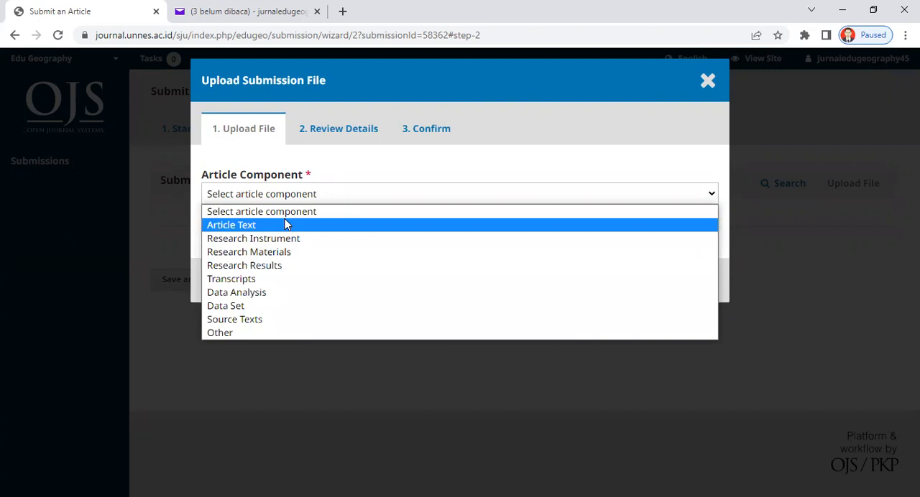
pyautogui.click(247, 225)
pyautogui.click(253, 203)
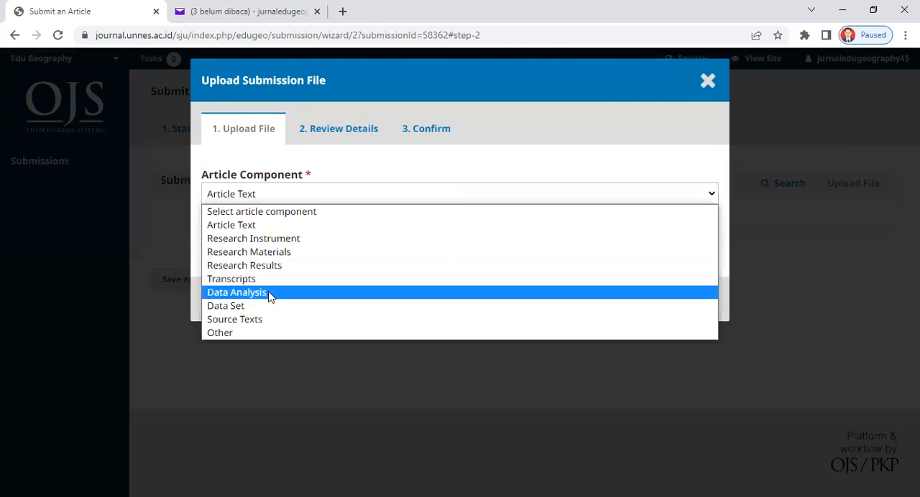
pyautogui.click(282, 226)
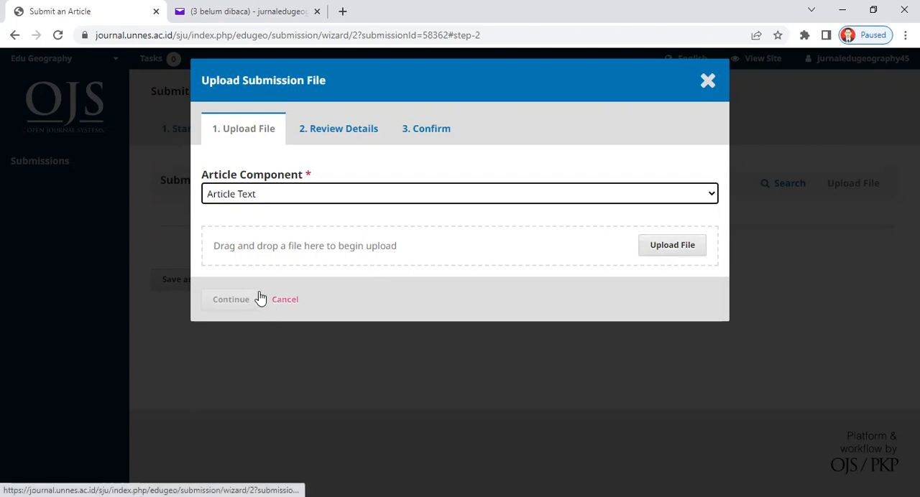
# Upload the Word document "instrumen Ahli Media (1).docx" from the Downloads folder and continue to its details.
pyautogui.click(682, 253)
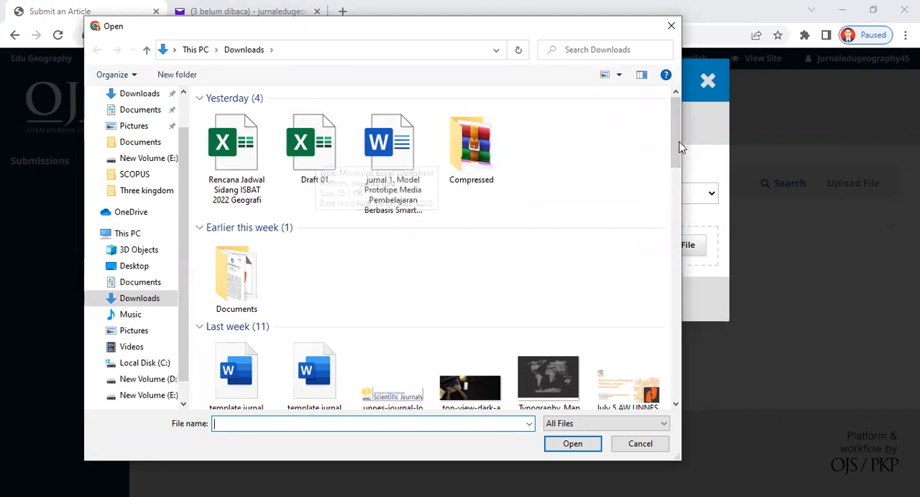
pyautogui.moveTo(676, 142); pyautogui.dragTo(675, 200)
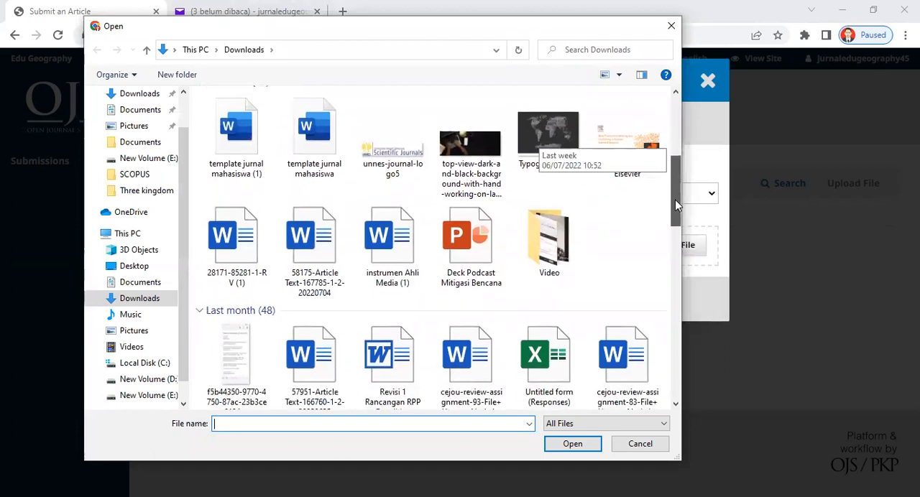
pyautogui.doubleClick(390, 241)
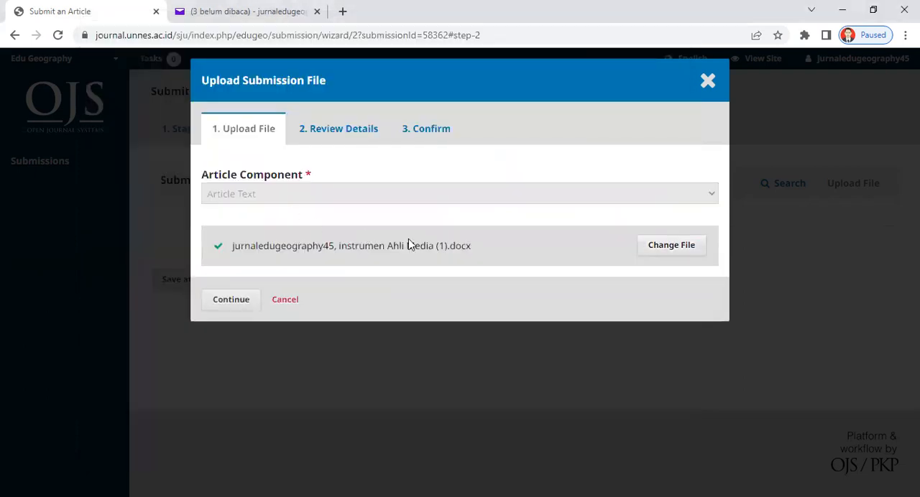
pyautogui.click(231, 300)
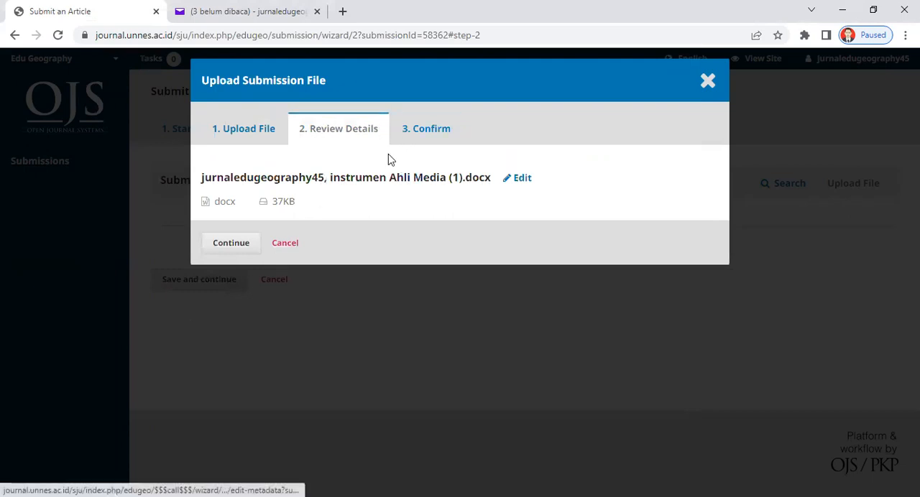
# Rename the uploaded file to "file jurnal judul apa di isi" and complete the file upload.
pyautogui.click(523, 179)
pyautogui.moveTo(444, 178); pyautogui.dragTo(202, 184)
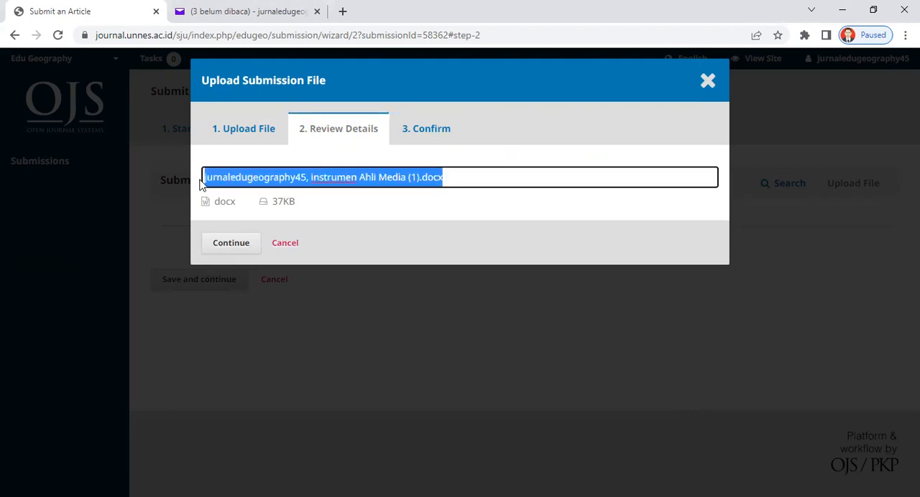
pyautogui.press('BackSpace')
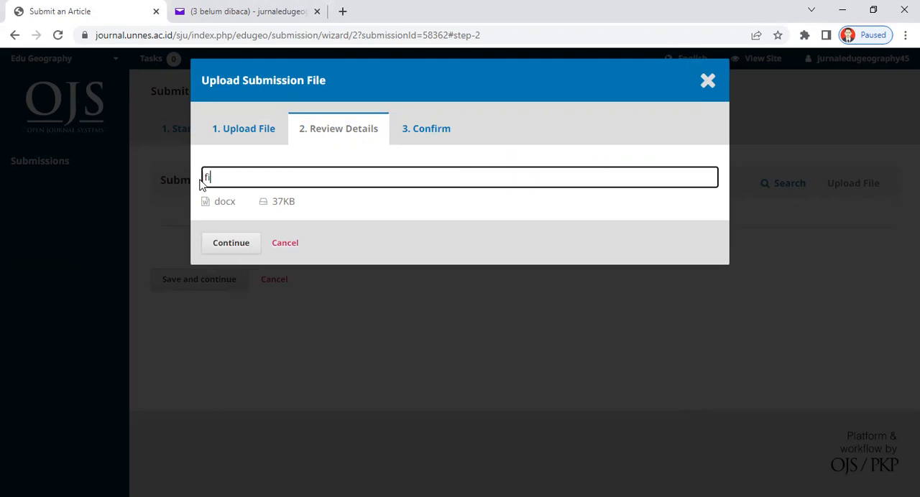
pyautogui.write('file jurnal judul apa di isi')
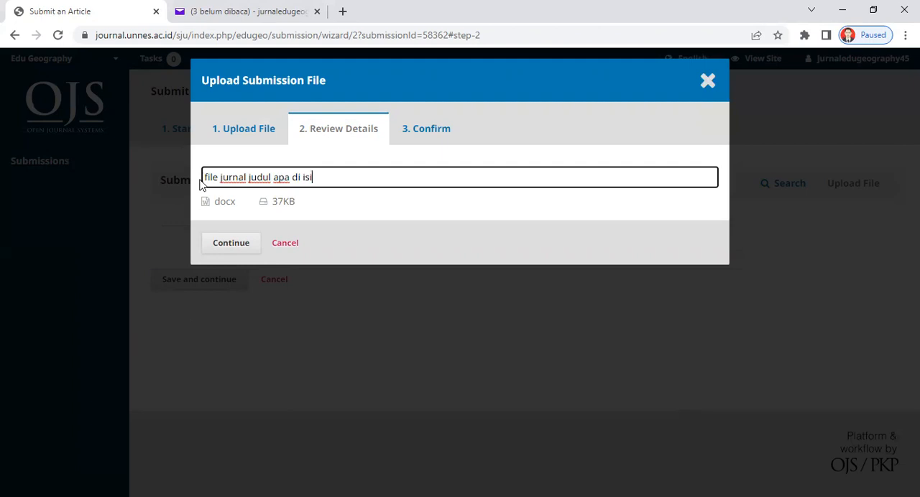
pyautogui.click(237, 248)
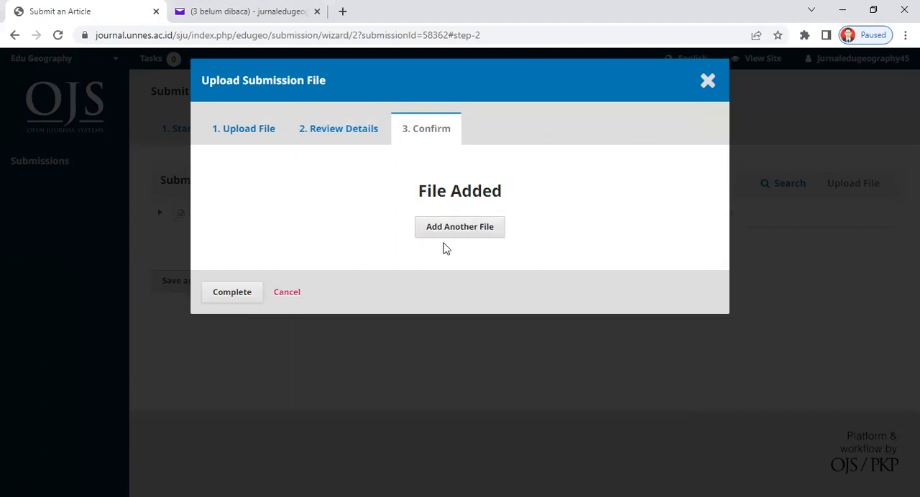
pyautogui.click(232, 294)
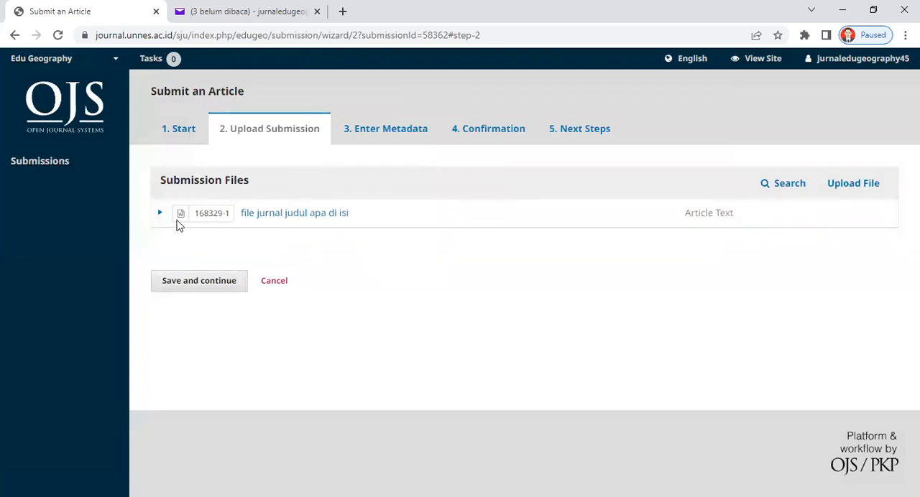
# Open the uploaded file's details for editing and close them without making changes.
pyautogui.click(160, 214)
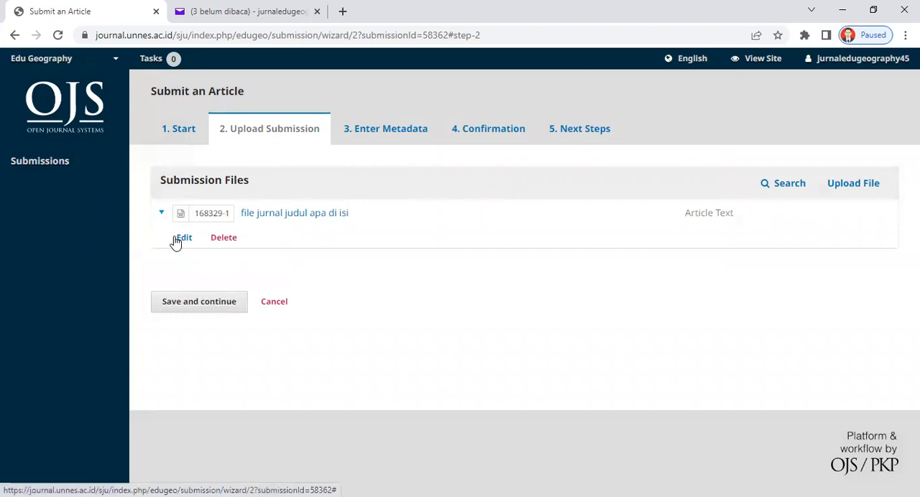
pyautogui.click(184, 237)
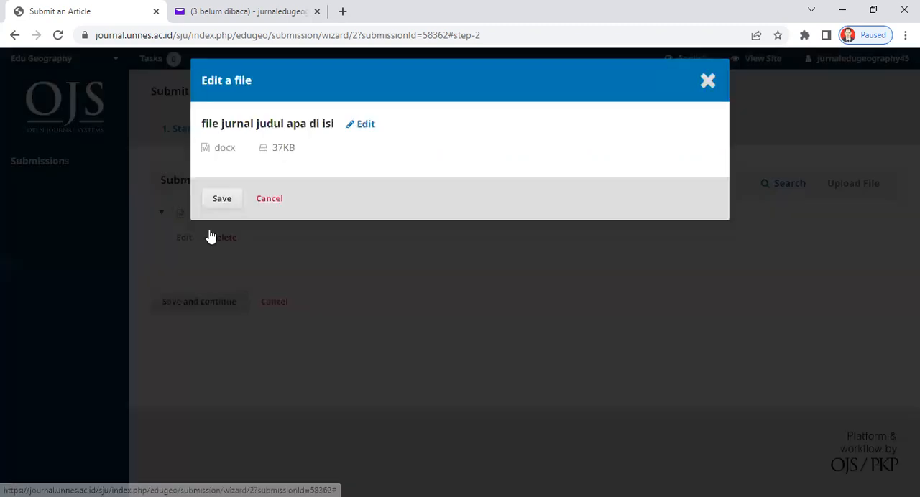
pyautogui.click(709, 82)
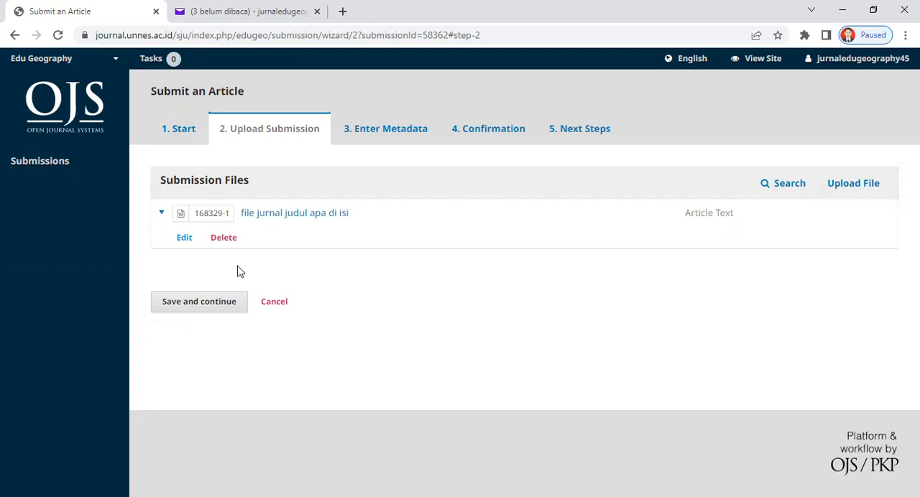
# Save the upload stage to continue to the metadata and review the form down to the list of contributors.
pyautogui.click(206, 308)
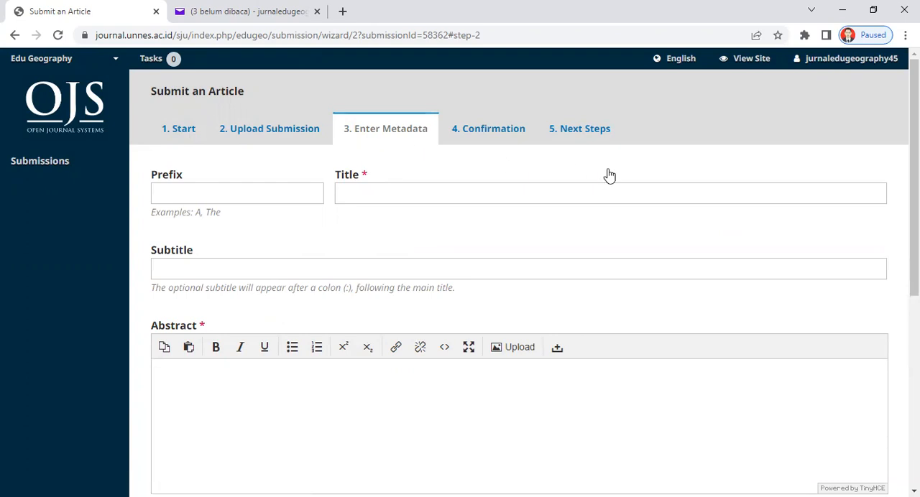
pyautogui.scroll(-1, 913, 215)
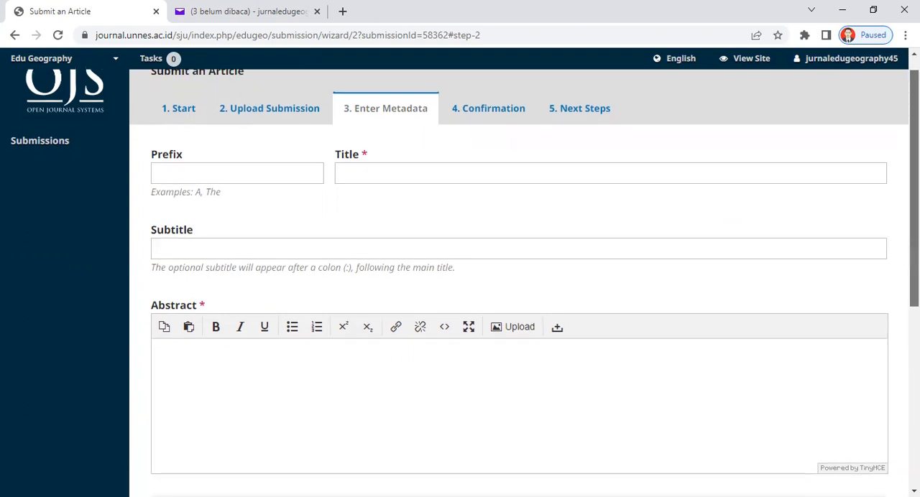
pyautogui.scroll(-1, 517, 280)
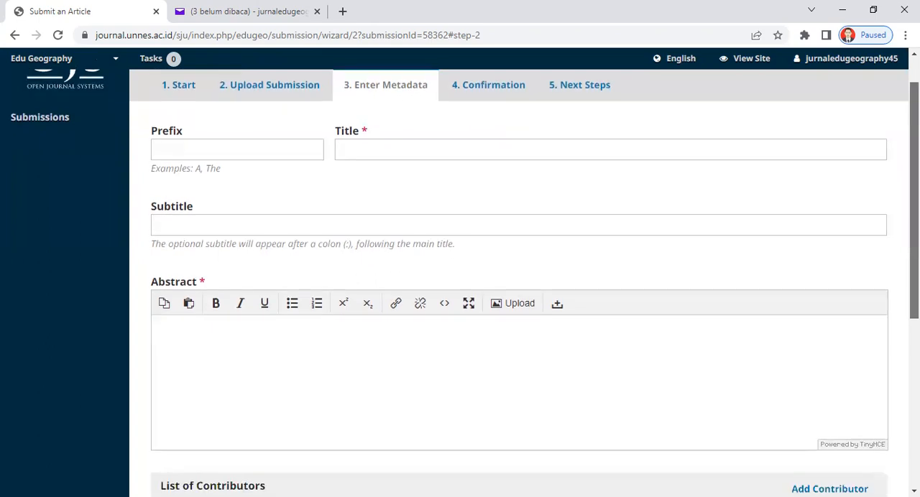
pyautogui.scroll(-1, 517, 281)
pyautogui.scroll(-2, 517, 281)
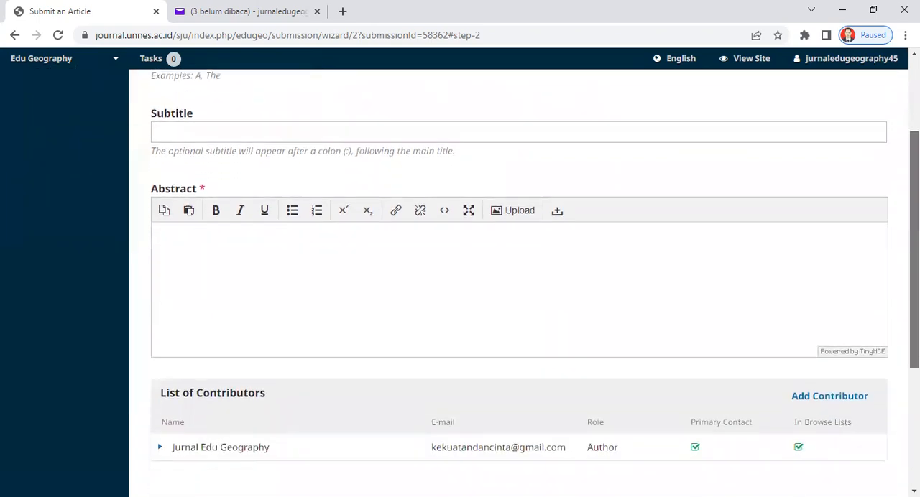
pyautogui.scroll(-3, 517, 280)
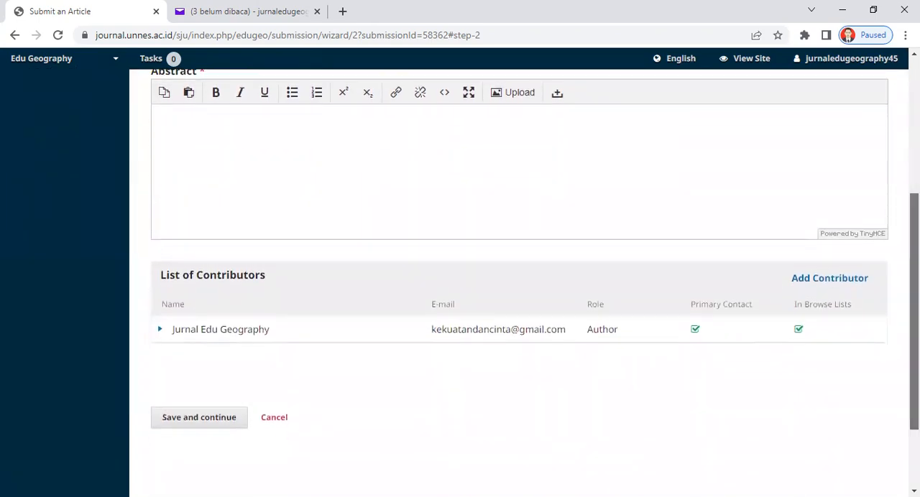
pyautogui.scroll(-2, 518, 280)
pyautogui.scroll(5, 517, 280)
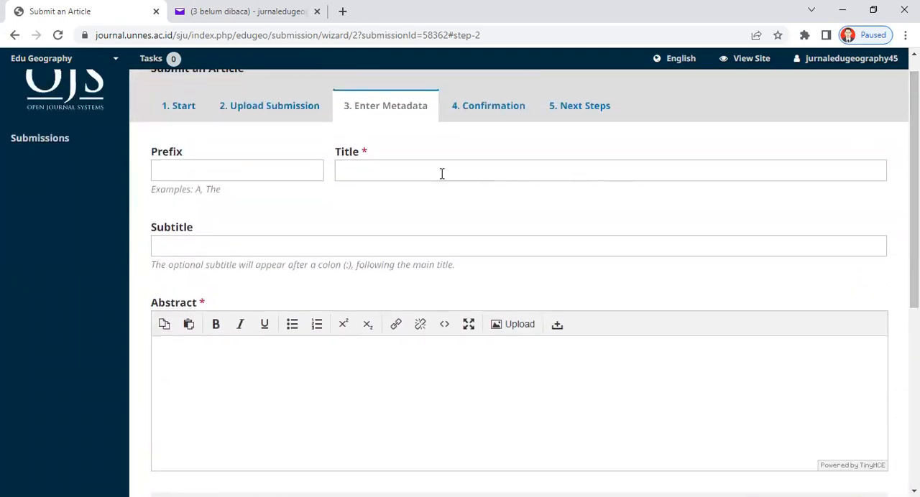
# Enter "pengaruh media terhadap hasil belajar" as the article title.
pyautogui.click(374, 166)
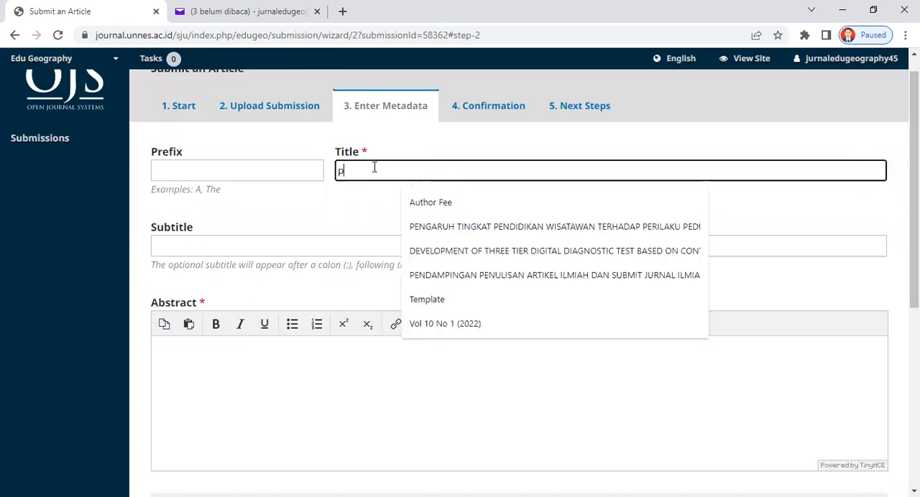
pyautogui.write('pengaruh')
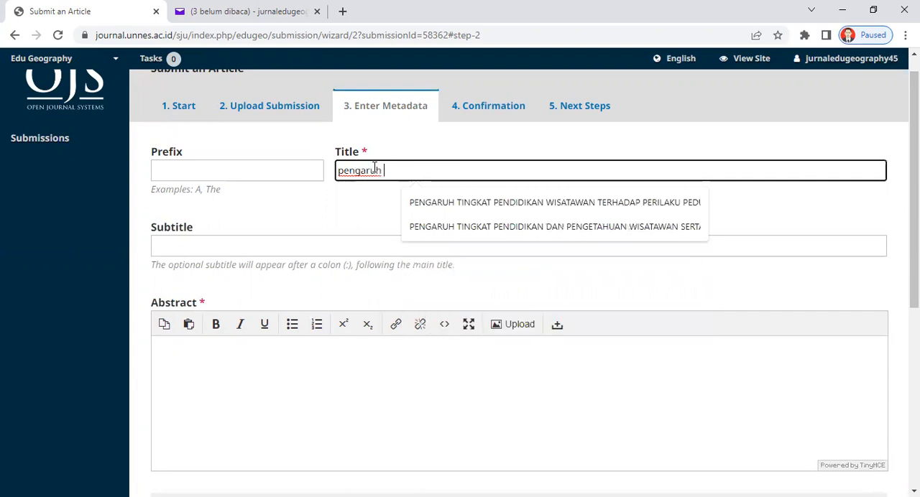
pyautogui.write(' media')
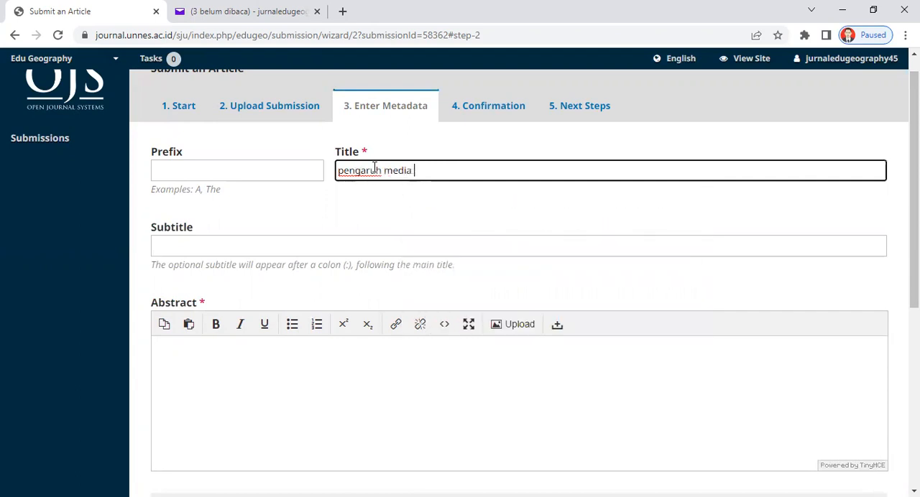
pyautogui.write(' terhadap hasil belaja')
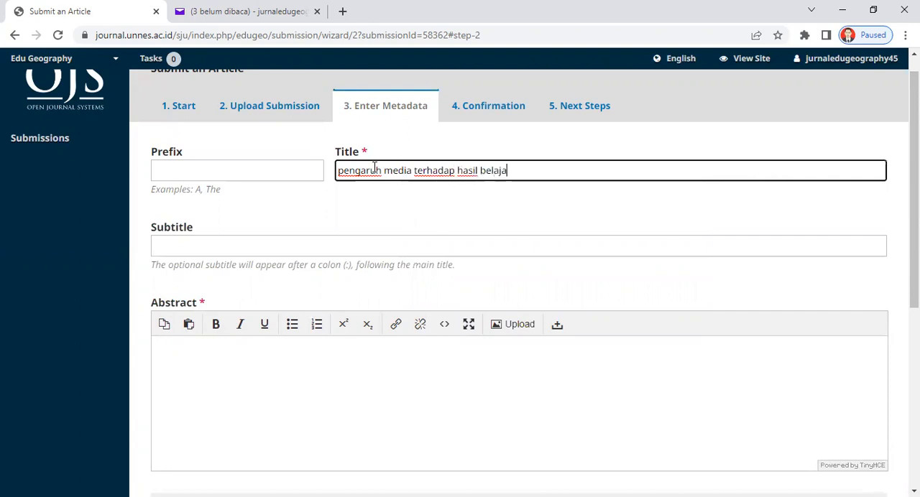
pyautogui.write('r')
# Leave the abstract empty and open the form for adding a contributor.
pyautogui.scroll(-2, 914, 216)
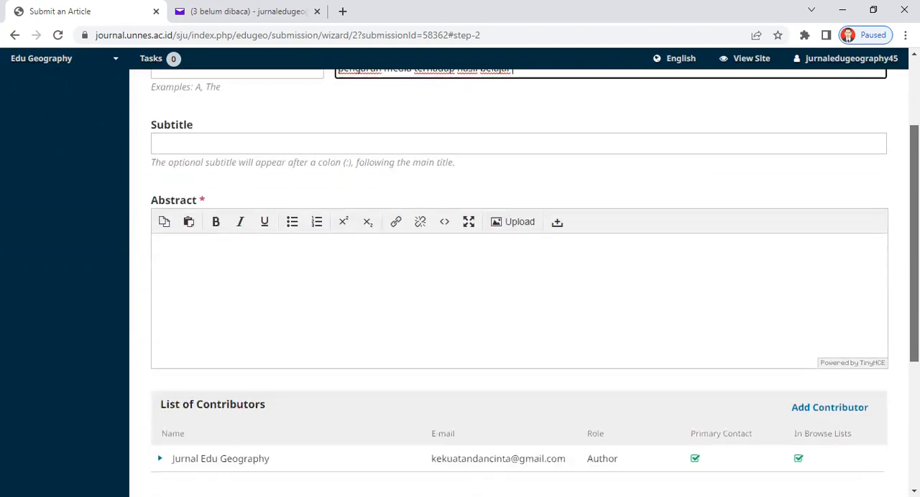
pyautogui.click(291, 249)
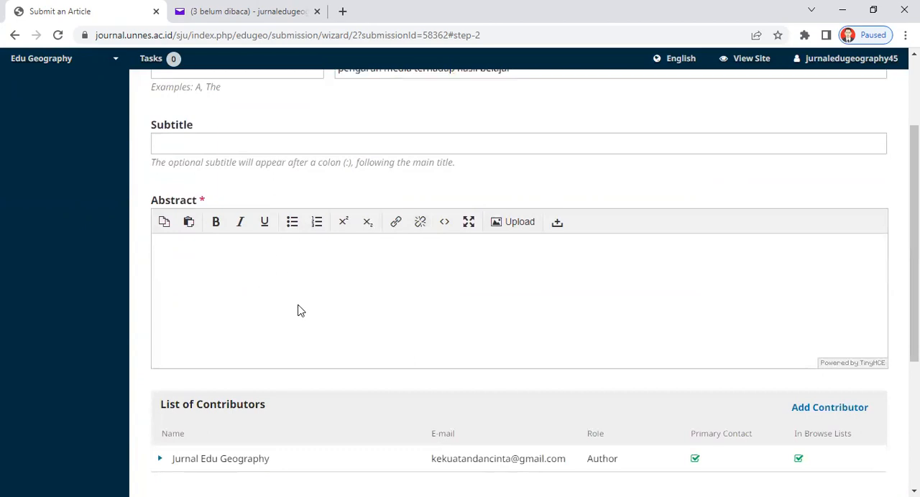
pyautogui.moveTo(914, 244); pyautogui.dragTo(914, 339)
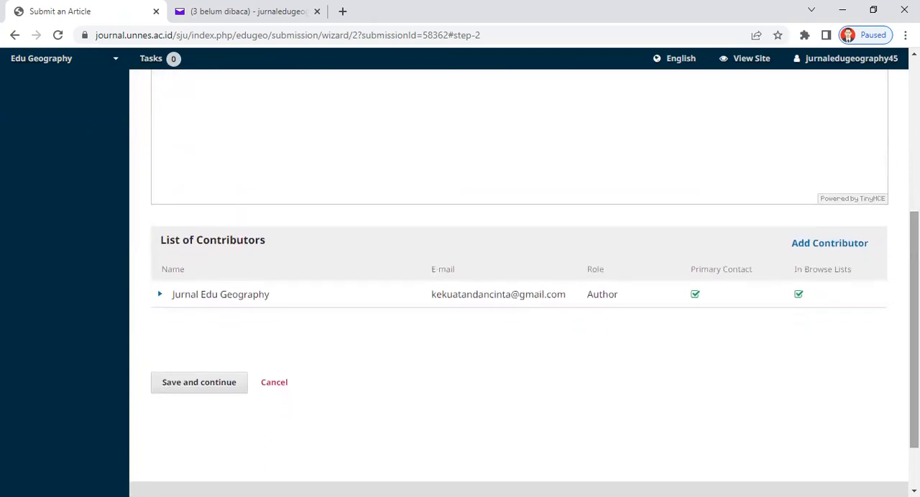
pyautogui.click(828, 248)
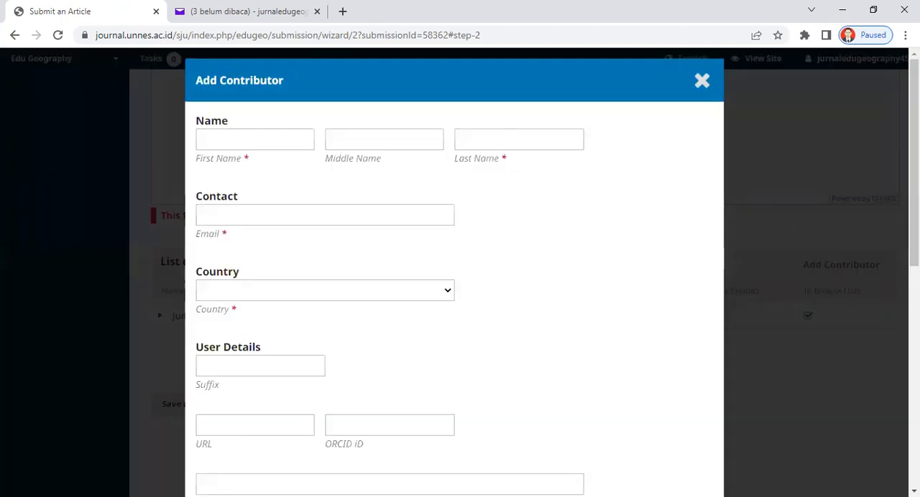
# Examine the contributor form's fields, from name, e-mail and country to bio statement, role and browse-list options, without filling them in.
pyautogui.scroll(-1, 454, 273)
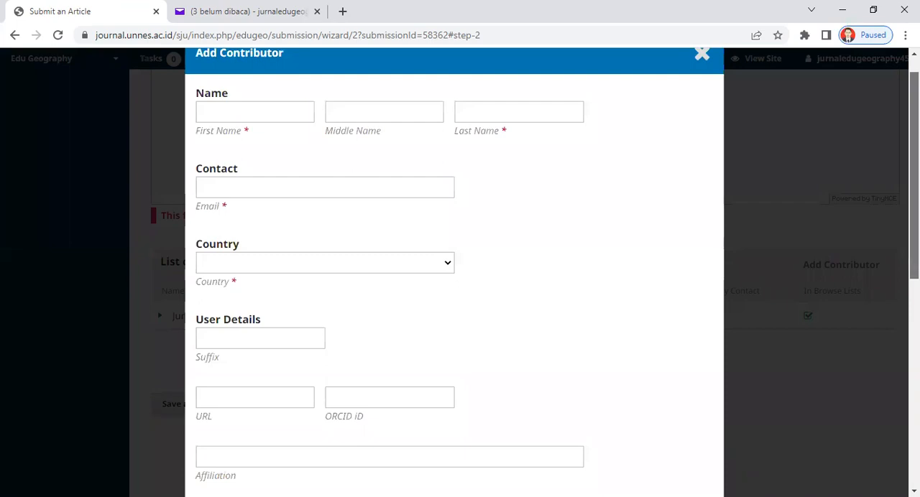
pyautogui.scroll(-1, 454, 273)
pyautogui.scroll(-2, 454, 273)
pyautogui.scroll(-1, 629, 175)
pyautogui.scroll(5, 629, 175)
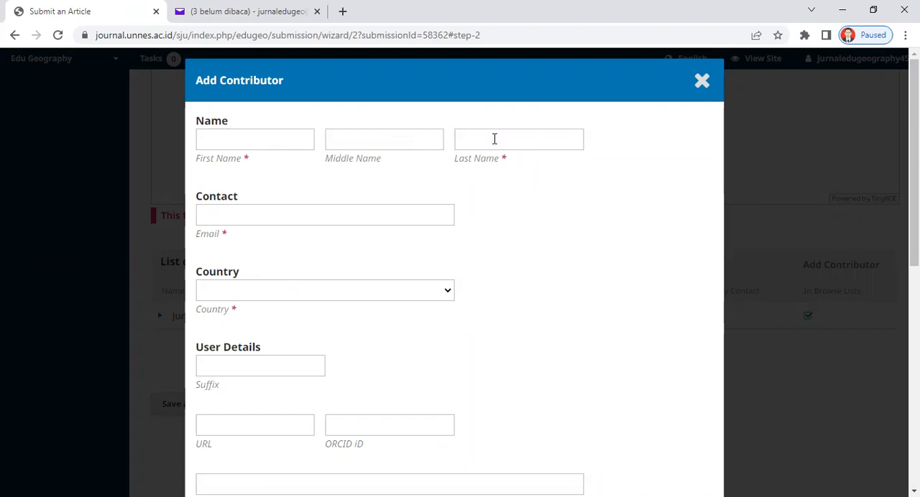
pyautogui.click(347, 219)
pyautogui.click(525, 220)
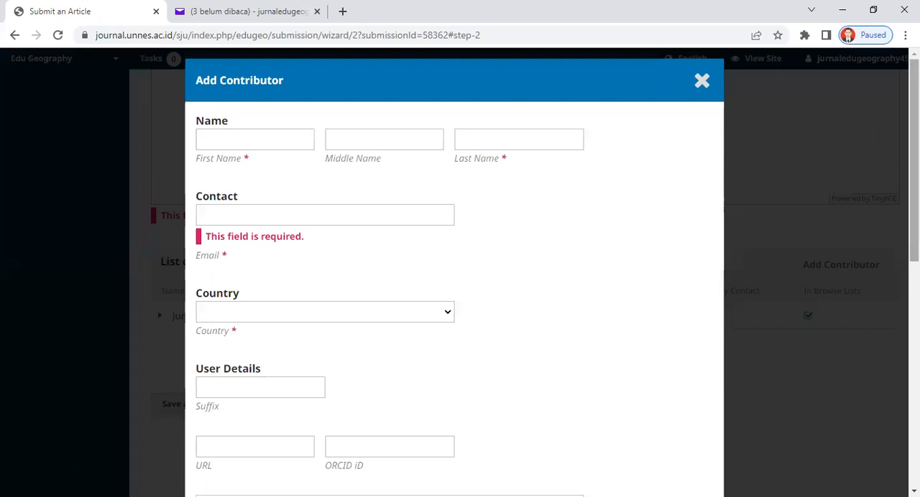
pyautogui.scroll(-2, 913, 160)
pyautogui.scroll(-3, 913, 216)
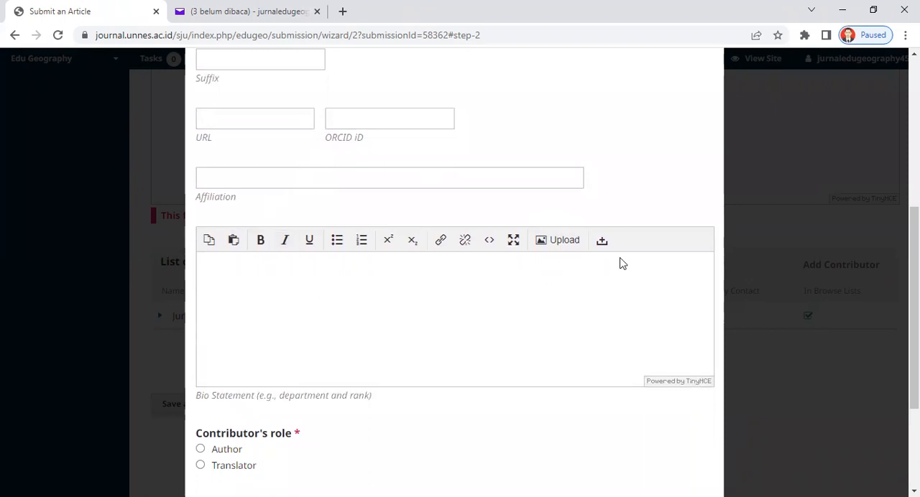
pyautogui.scroll(-3, 914, 309)
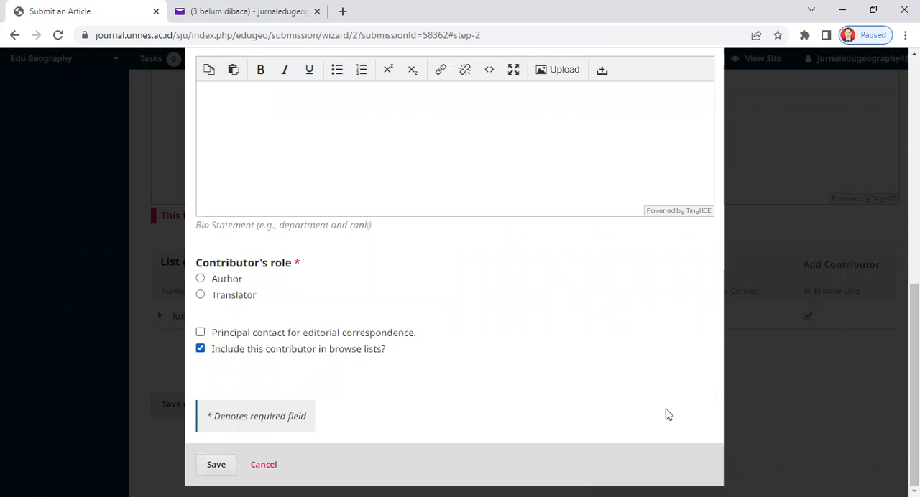
pyautogui.scroll(1, 914, 373)
pyautogui.scroll(10, 914, 374)
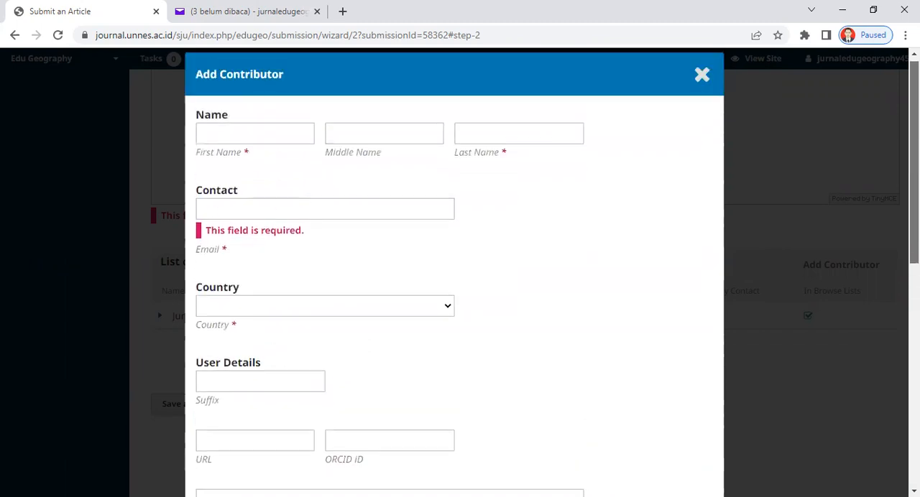
# Discard the blank contributor form and check the edit and delete options of the existing author in the list of contributors.
pyautogui.click(702, 83)
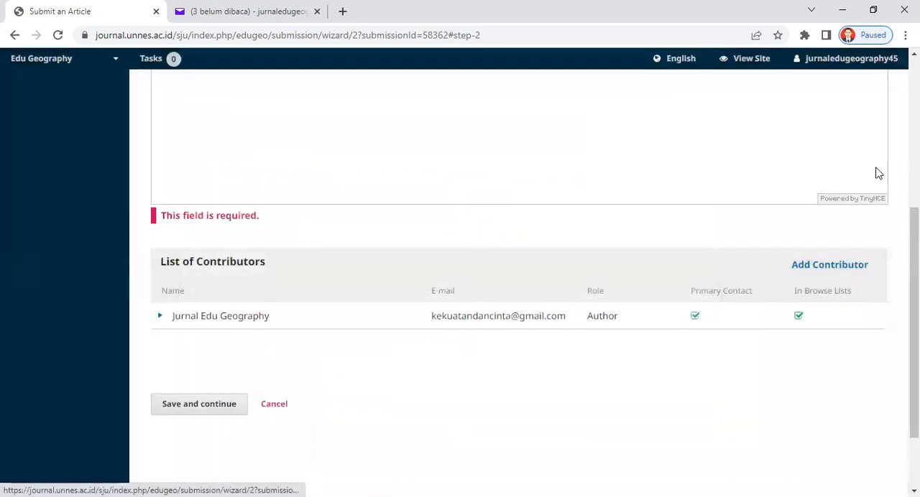
pyautogui.scroll(-1, 525, 268)
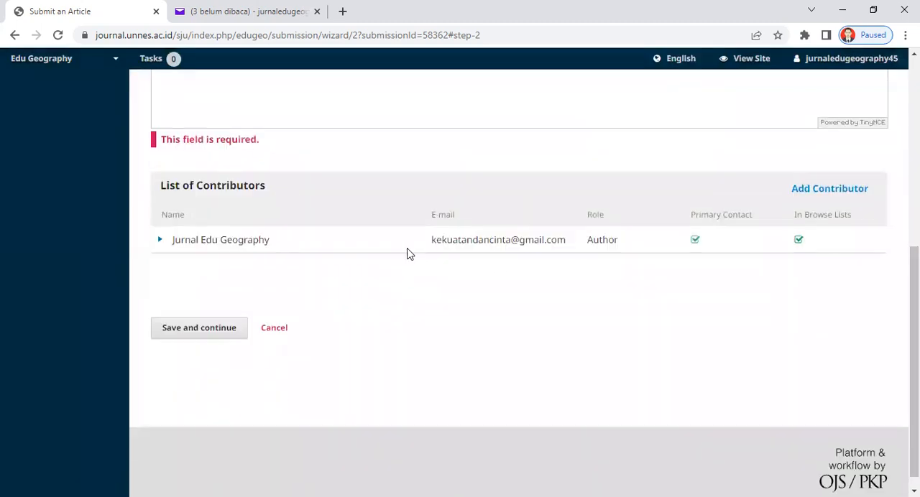
pyautogui.click(159, 242)
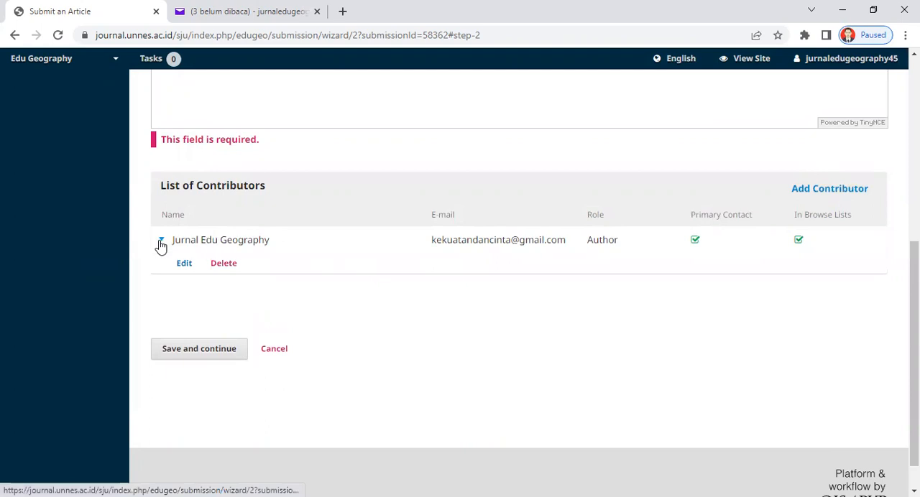
pyautogui.click(160, 242)
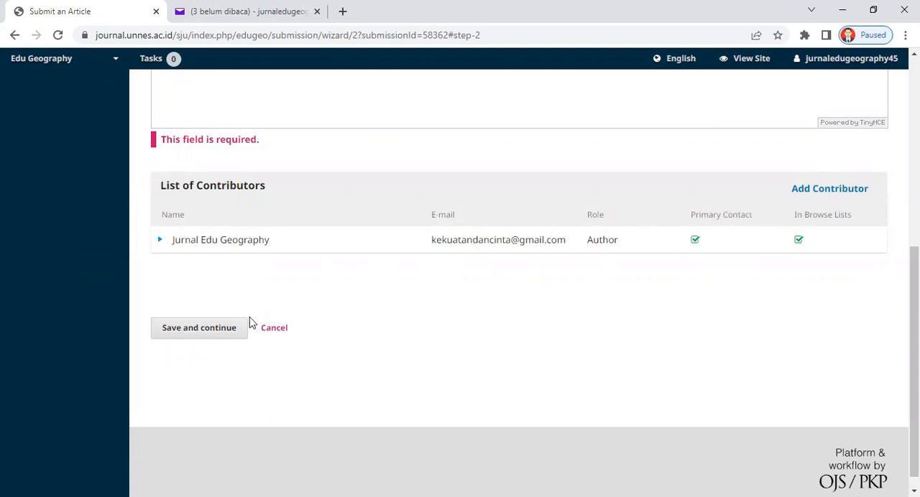
# Enter "asdasdasfasdasda" as the article's abstract and save the metadata stage to continue to the confirmation.
pyautogui.click(198, 334)
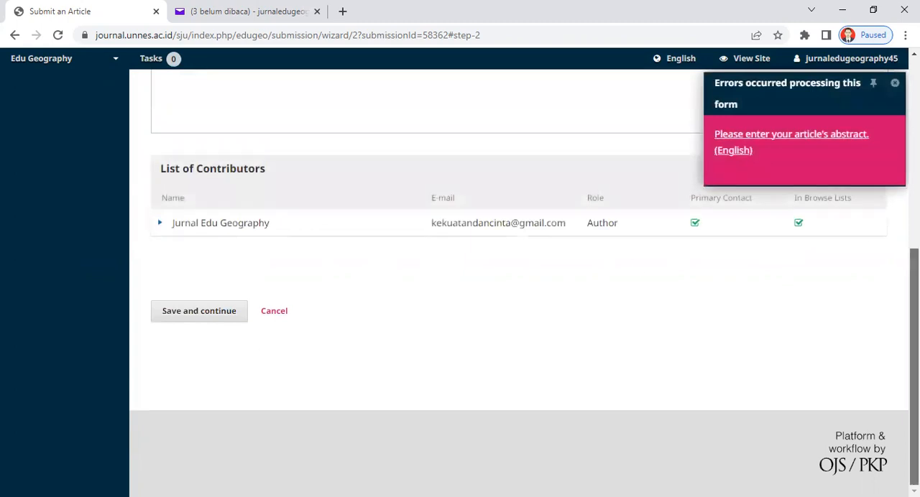
pyautogui.scroll(2, 446, 125)
pyautogui.write('asdasdasfasdasda')
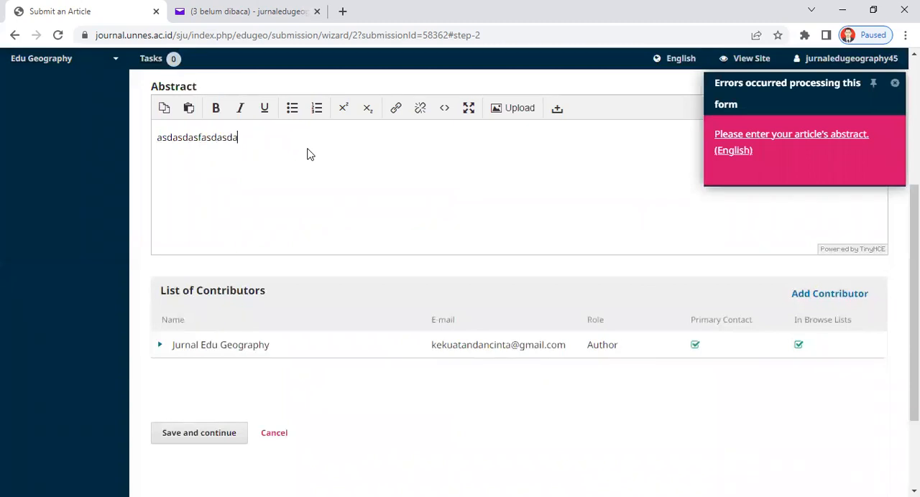
pyautogui.scroll(-1, 914, 302)
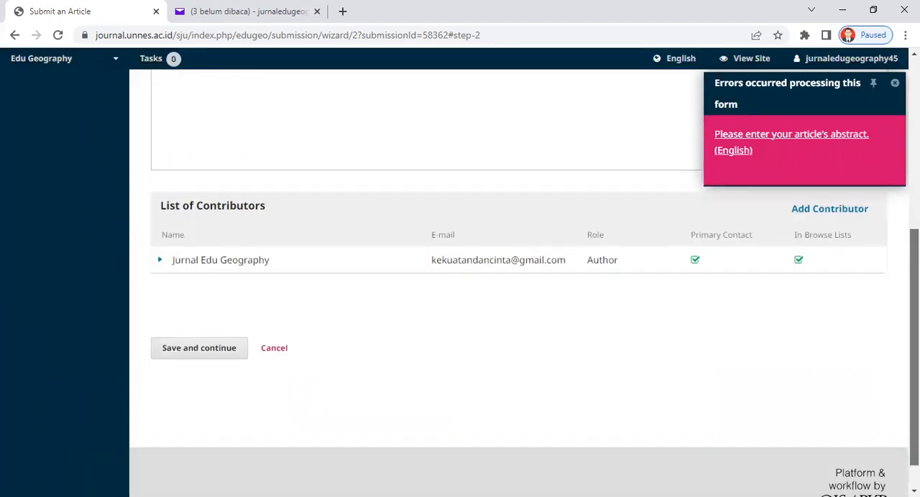
pyautogui.click(179, 314)
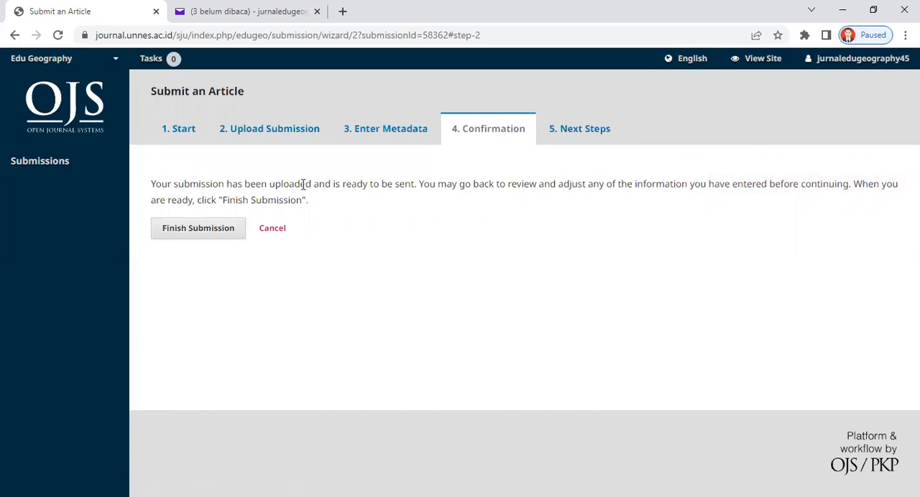
# Finish the submission, confirm sending the article to the journal, and read the page about what happens next.
pyautogui.click(187, 229)
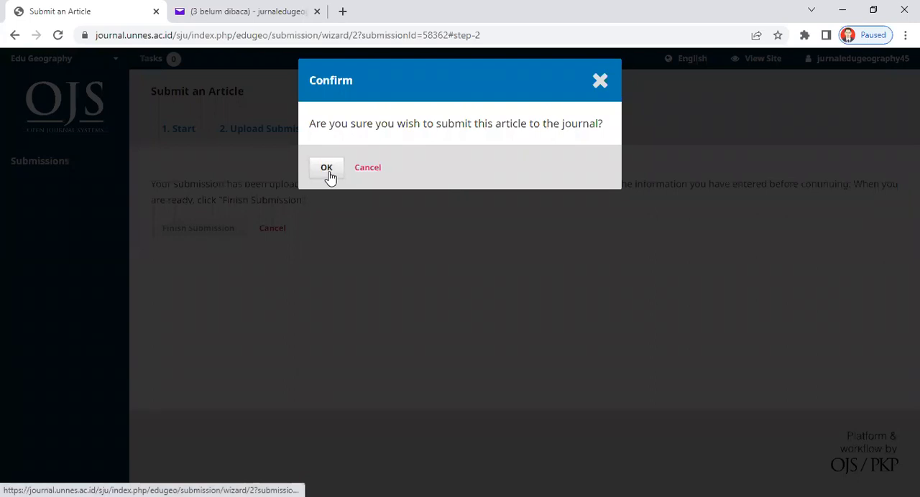
pyautogui.click(326, 169)
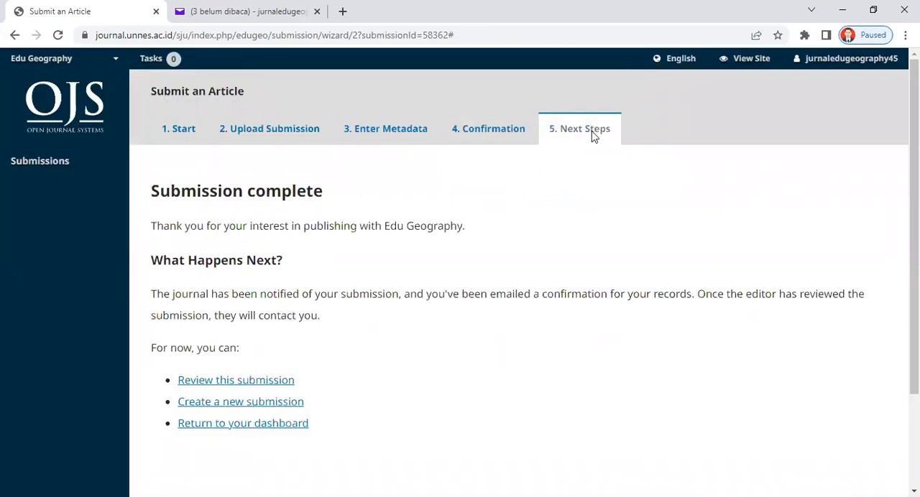
pyautogui.scroll(-1, 546, 166)
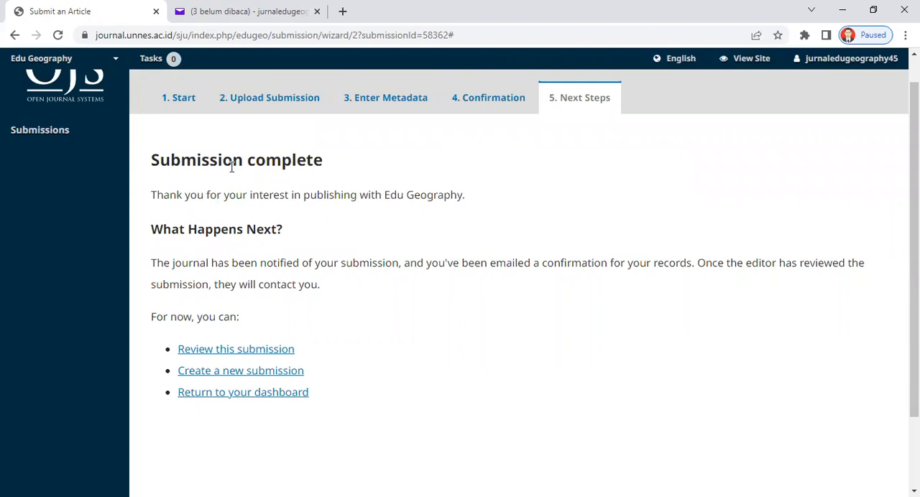
pyautogui.scroll(-1, 705, 239)
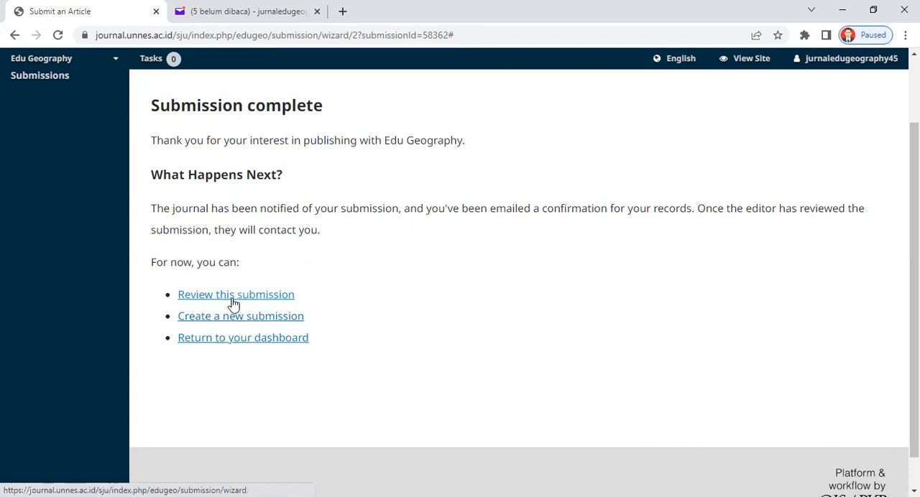
# Open the submitted article for review and expand the options of its file under the submission files.
pyautogui.click(234, 304)
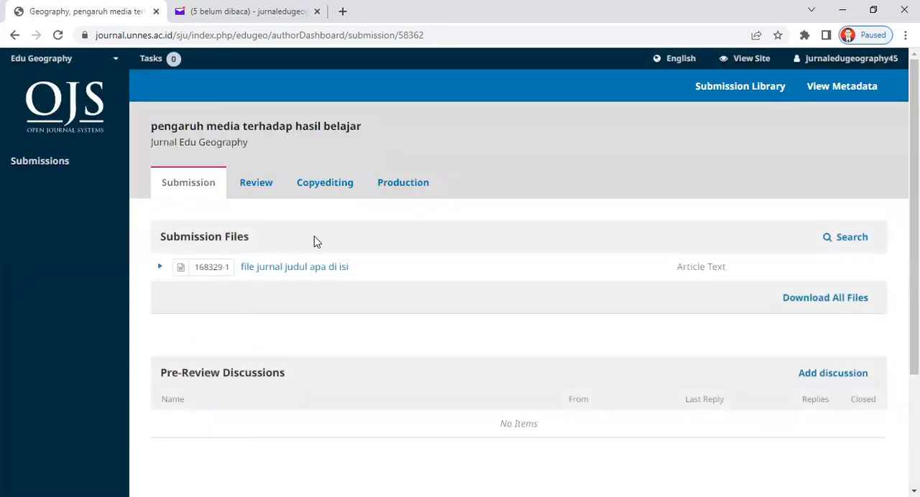
pyautogui.scroll(-2, 914, 216)
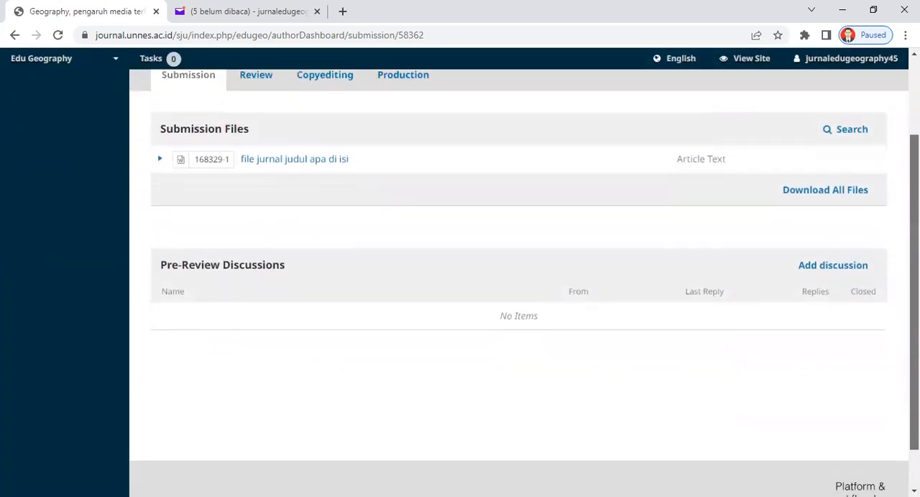
pyautogui.scroll(2, 364, 270)
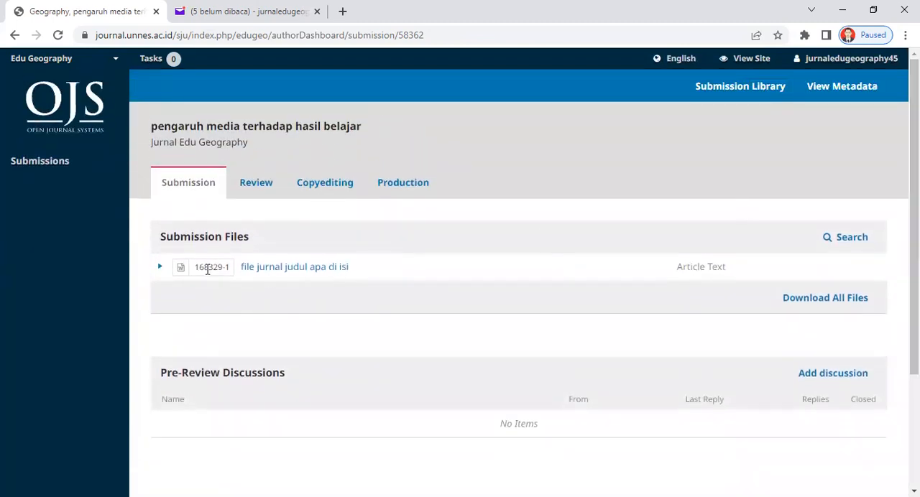
pyautogui.click(166, 267)
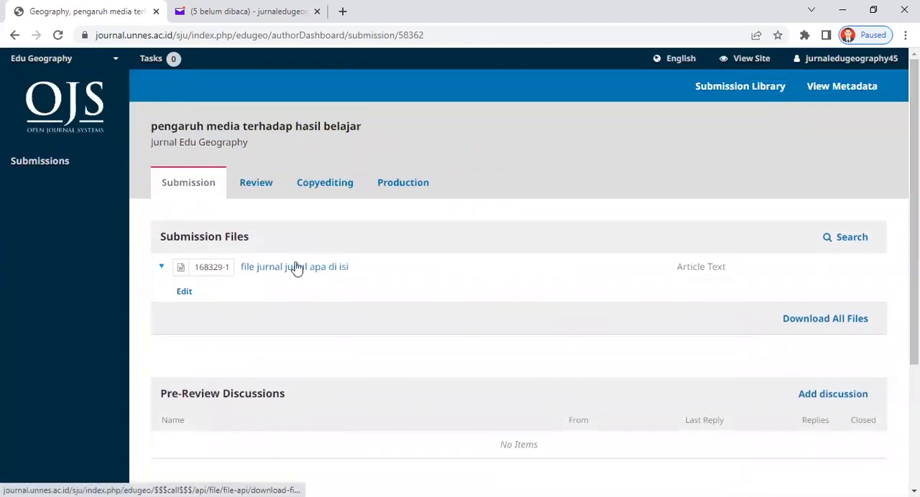
# Check the article's Review, Copyediting and Production stages and return to the Submission stage.
pyautogui.click(269, 188)
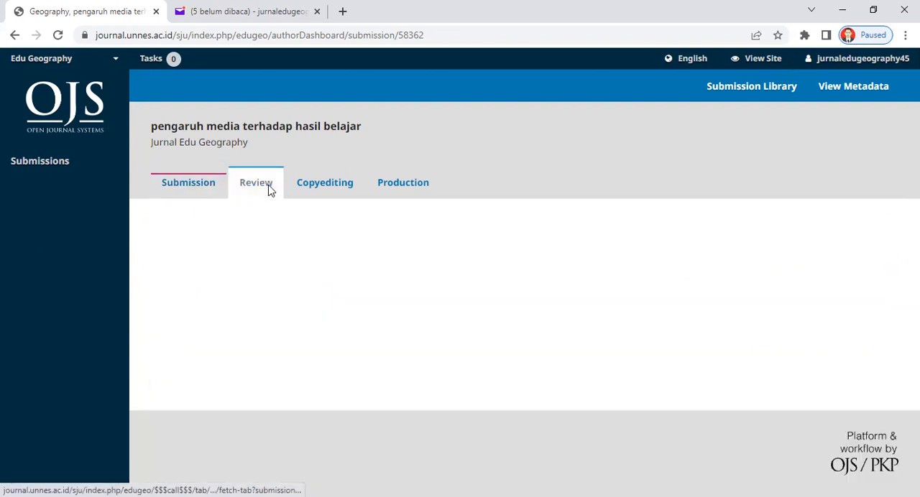
pyautogui.click(333, 189)
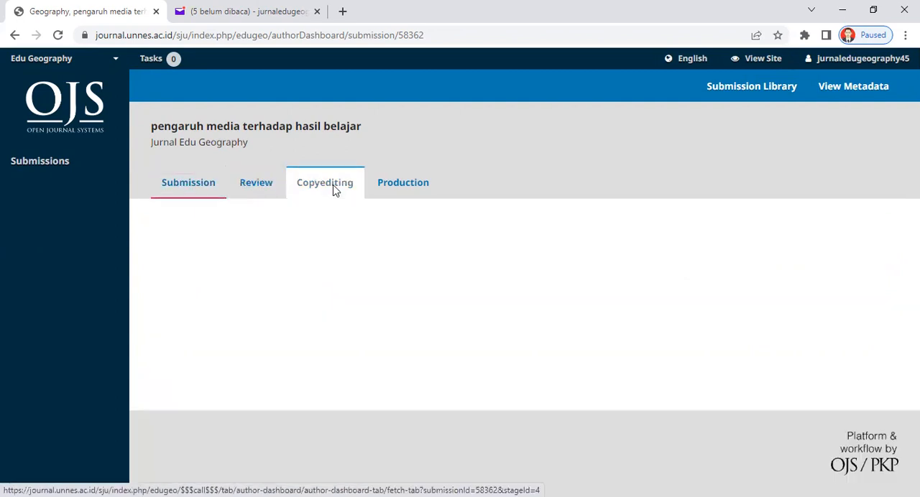
pyautogui.click(411, 195)
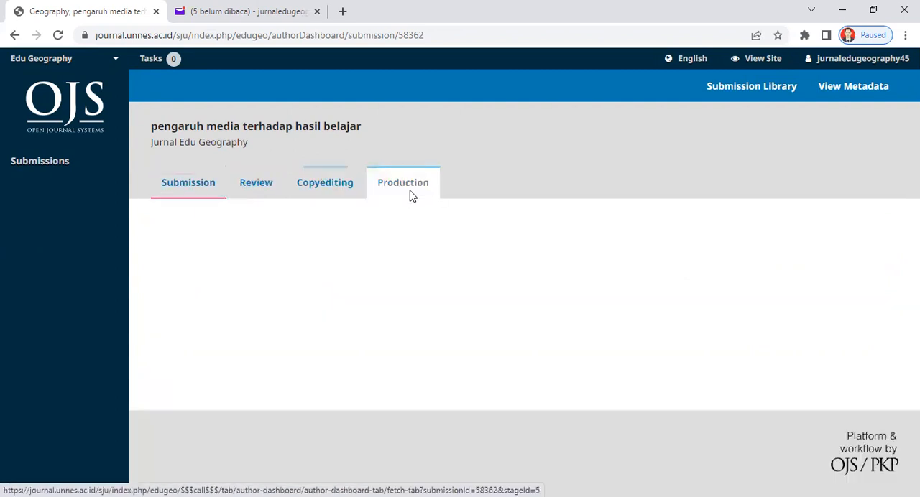
pyautogui.click(208, 194)
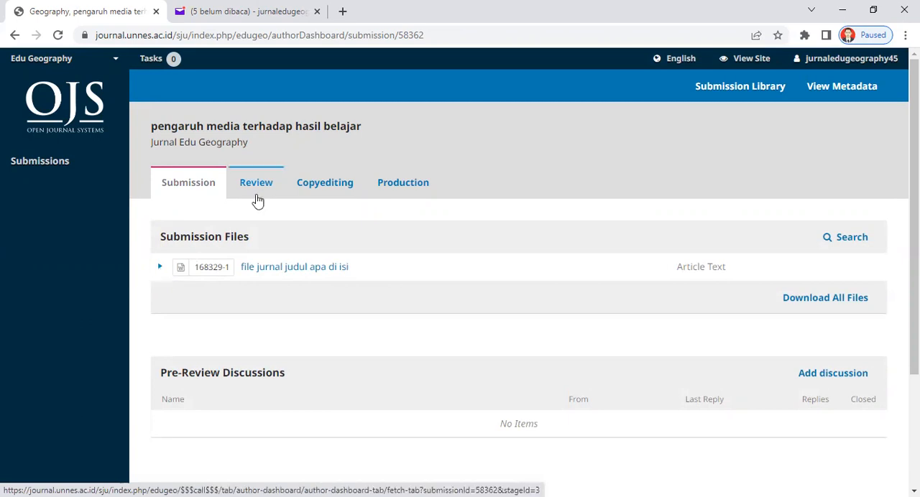
pyautogui.click(257, 195)
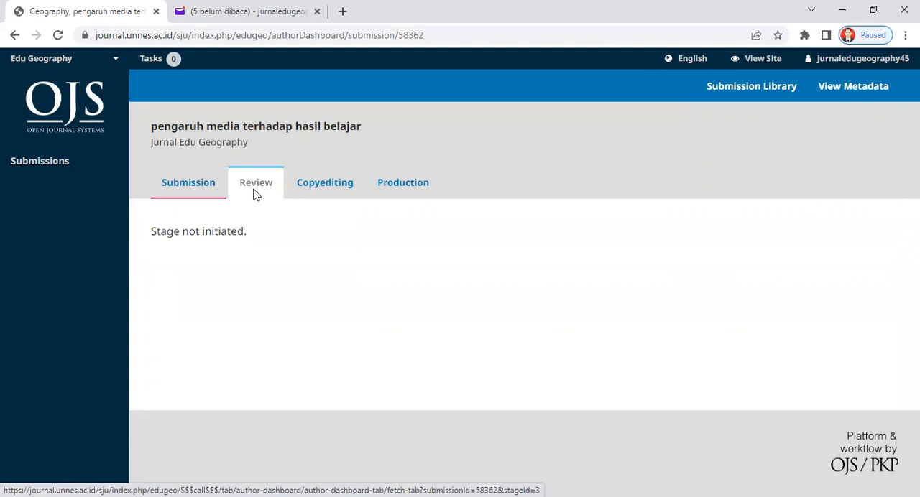
pyautogui.click(203, 185)
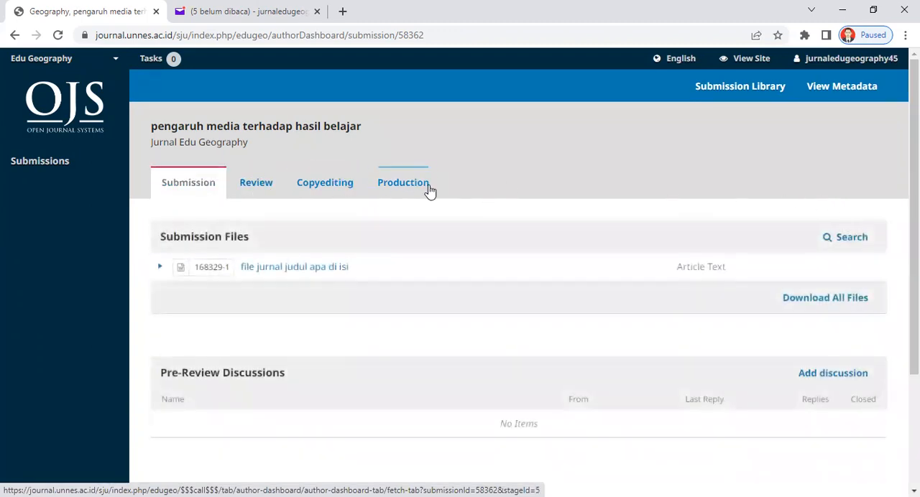
pyautogui.click(403, 186)
pyautogui.click(191, 195)
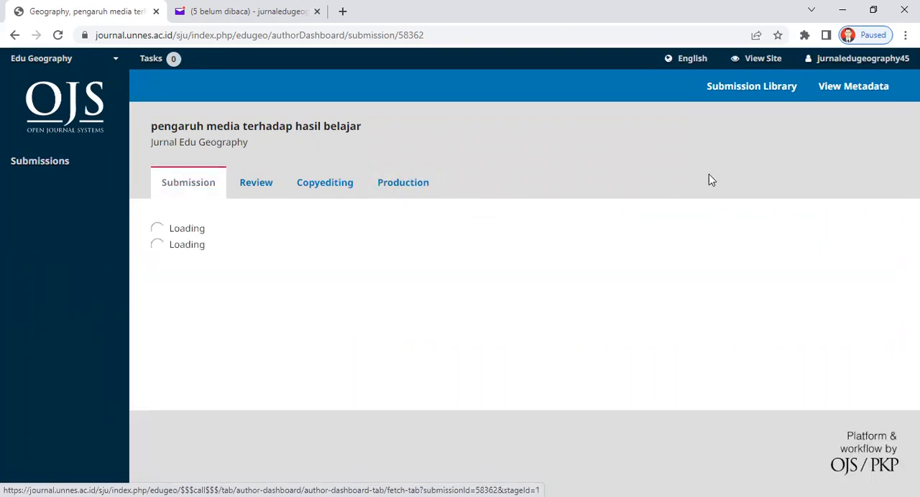
# Examine the form for adding a pre-review discussion, including participants, subject, message and attached files, and close it without filling it in.
pyautogui.scroll(-2, 758, 275)
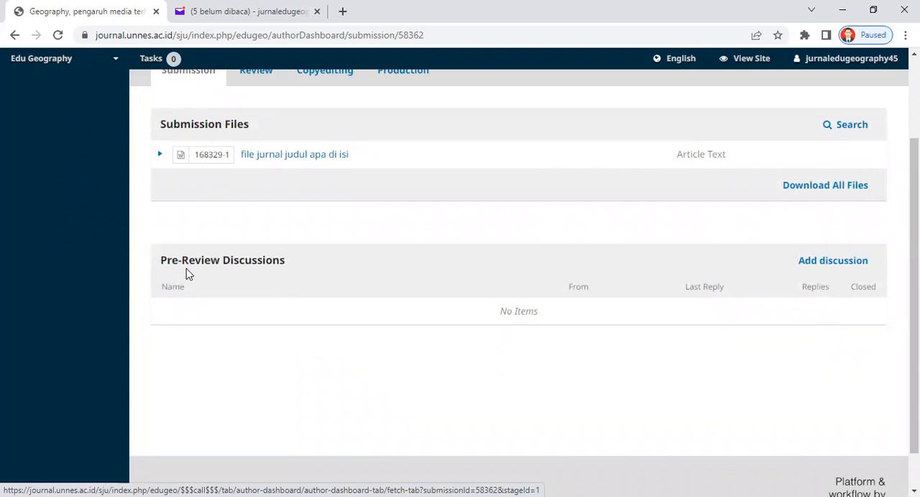
pyautogui.click(814, 261)
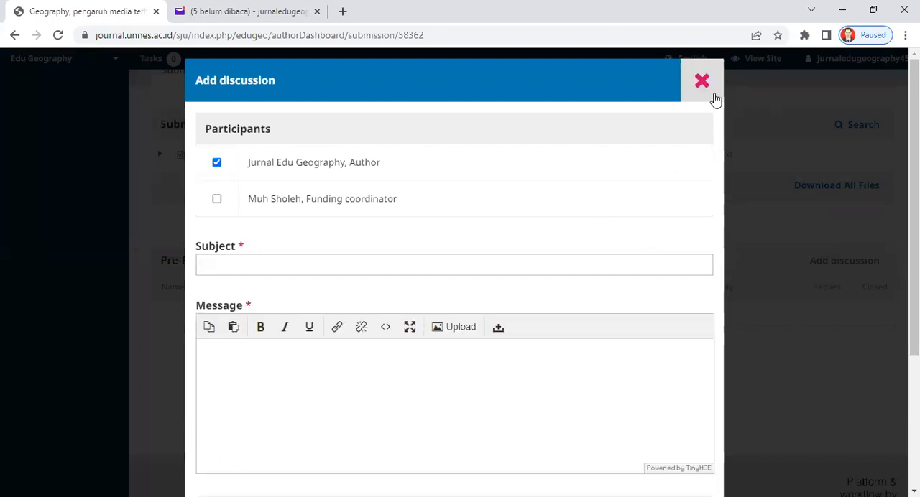
pyautogui.scroll(-1, 914, 215)
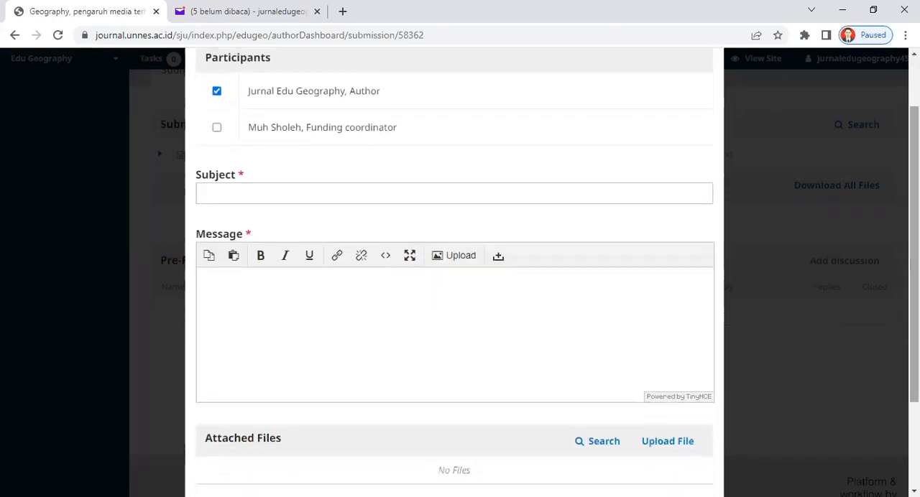
pyautogui.scroll(-2, 552, 272)
pyautogui.scroll(3, 664, 158)
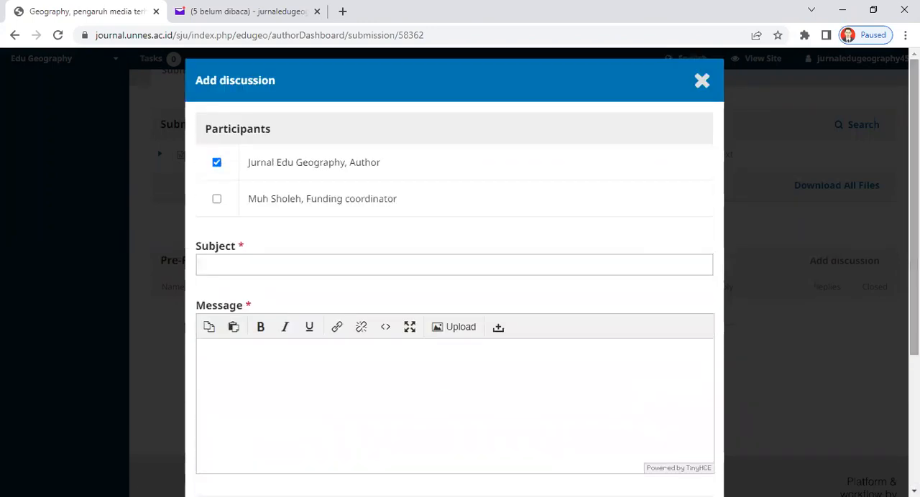
pyautogui.click(262, 261)
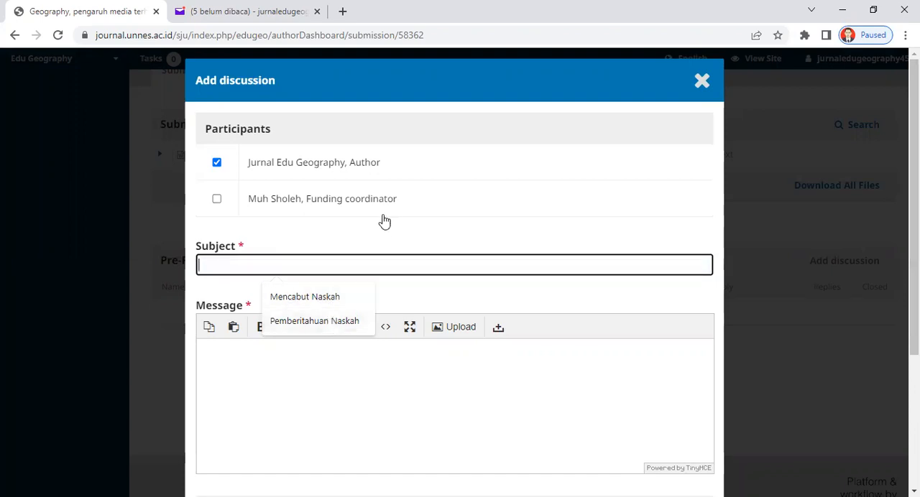
pyautogui.click(363, 240)
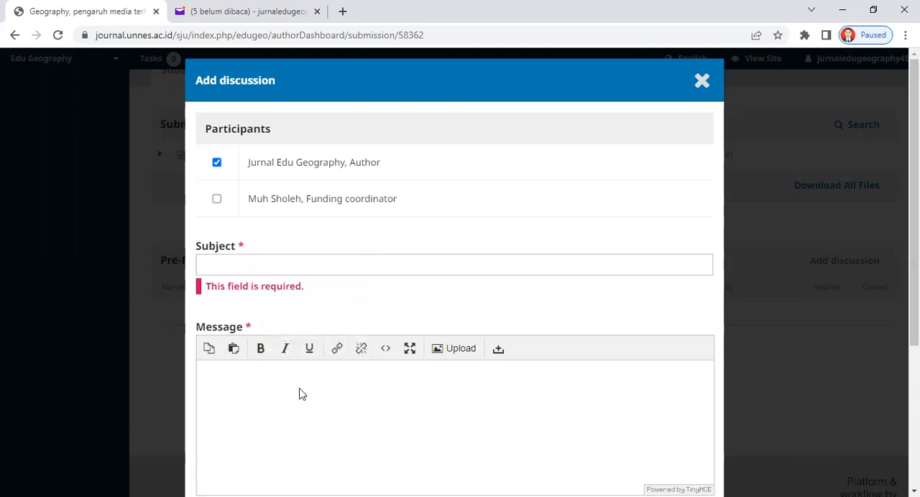
pyautogui.moveTo(914, 294); pyautogui.dragTo(914, 312)
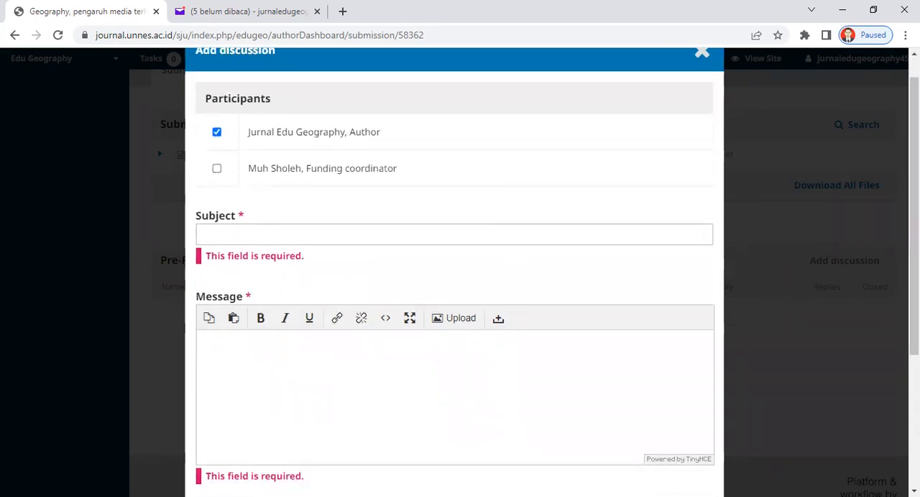
pyautogui.scroll(-3, 807, 337)
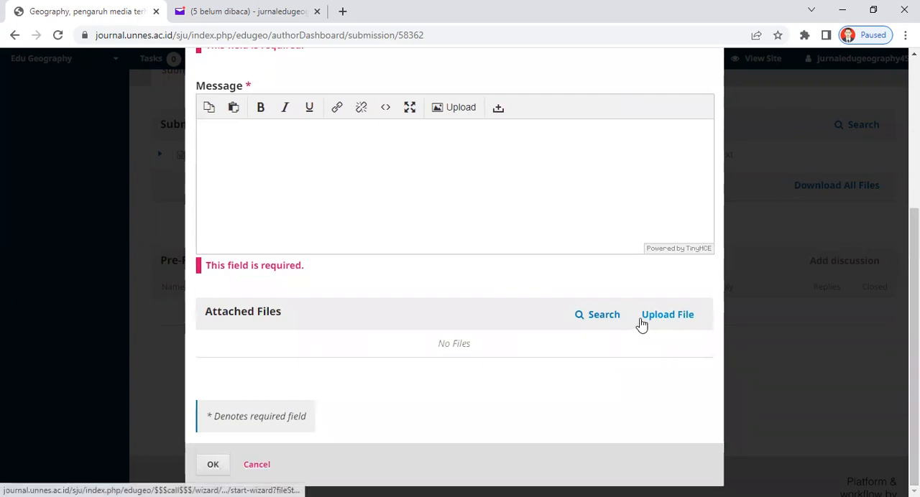
pyautogui.scroll(3, 848, 344)
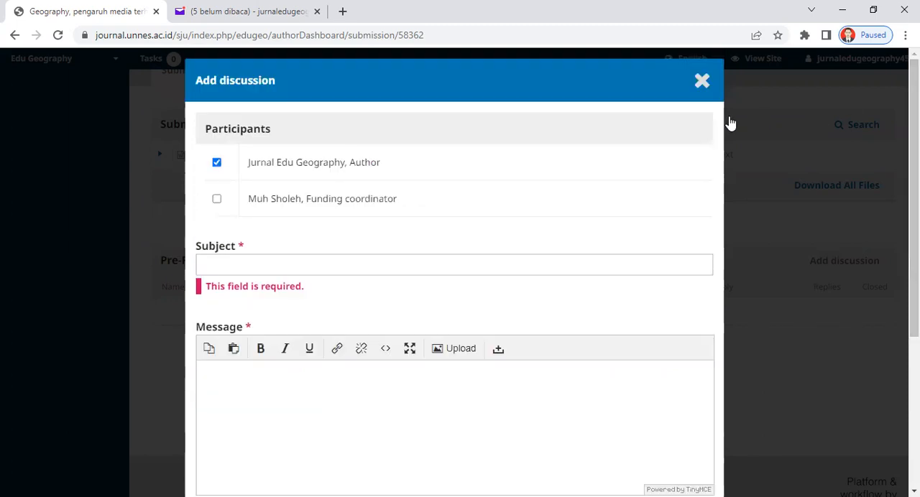
pyautogui.click(700, 81)
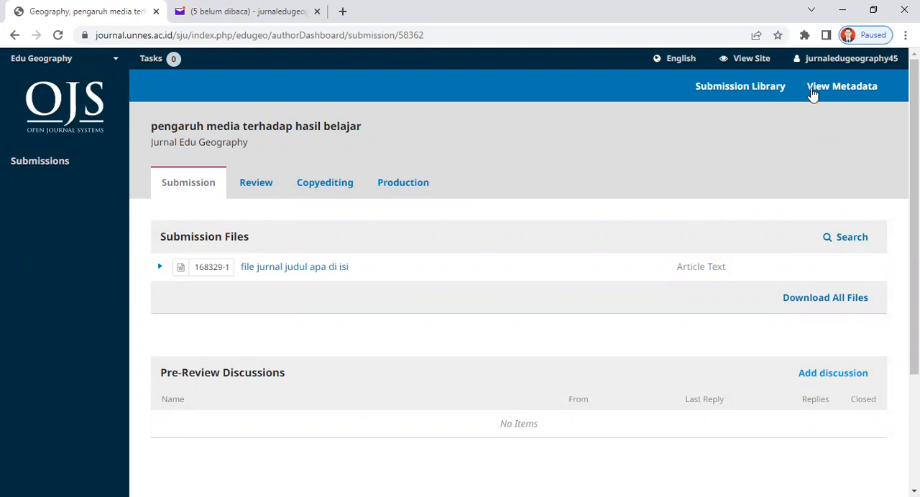
# Open the profile of the logged-in account.
pyautogui.moveTo(811, 64)
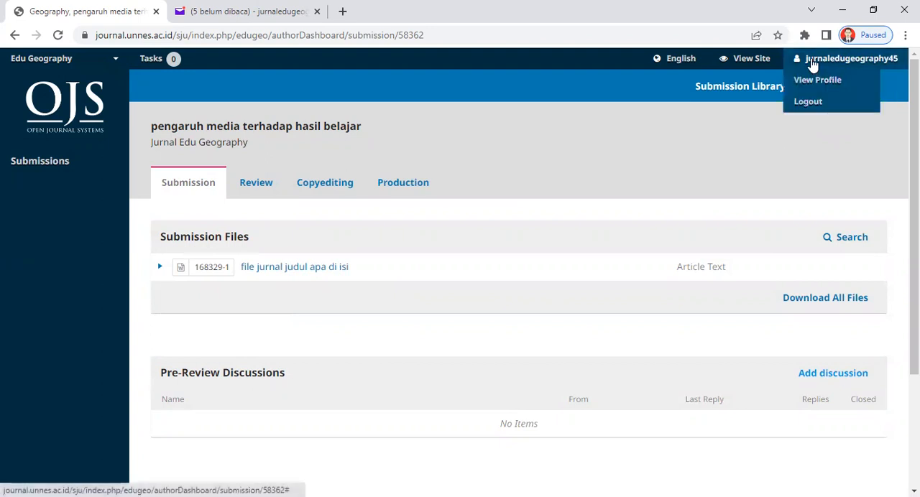
pyautogui.click(821, 82)
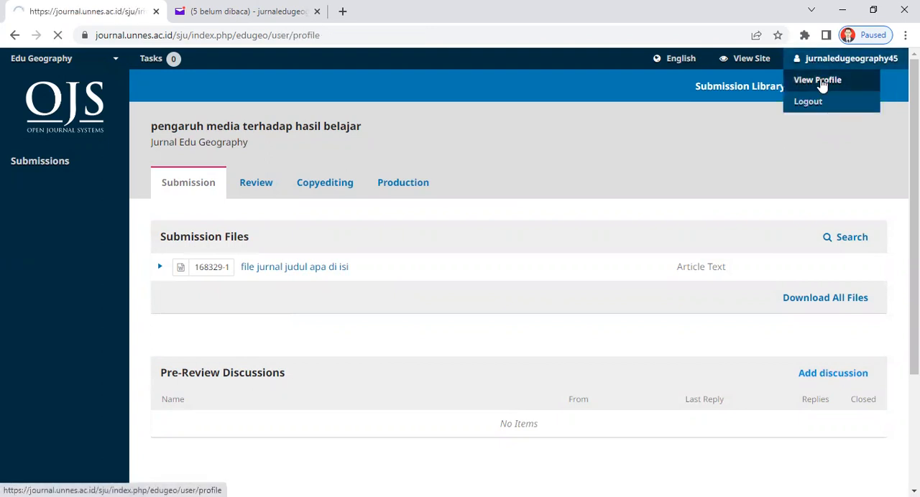
# Review the profile's Identity details and its Contact details down to the mailing address and country.
pyautogui.moveTo(855, 75)
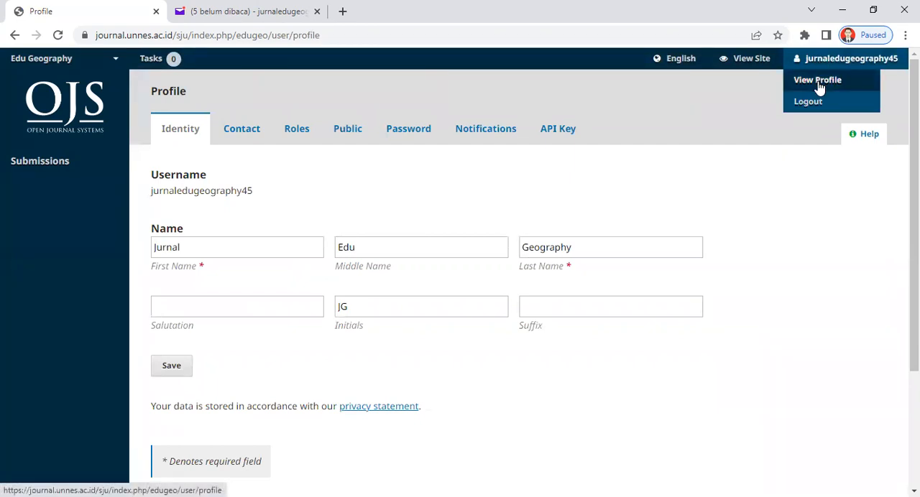
pyautogui.scroll(-2, 460, 287)
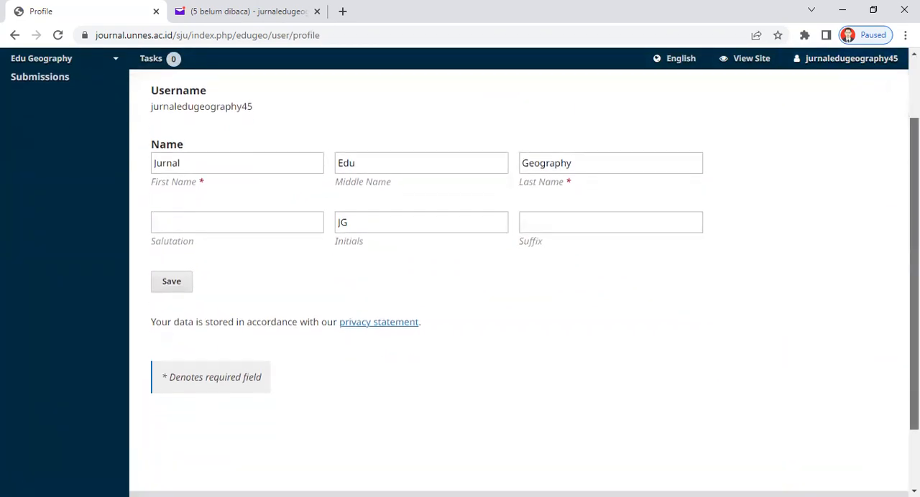
pyautogui.scroll(-1, 628, 154)
pyautogui.scroll(3, 627, 153)
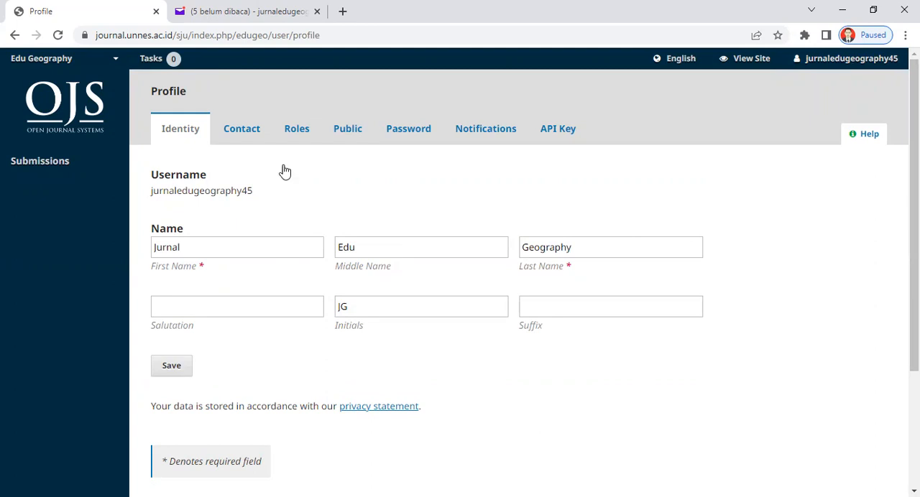
pyautogui.click(249, 129)
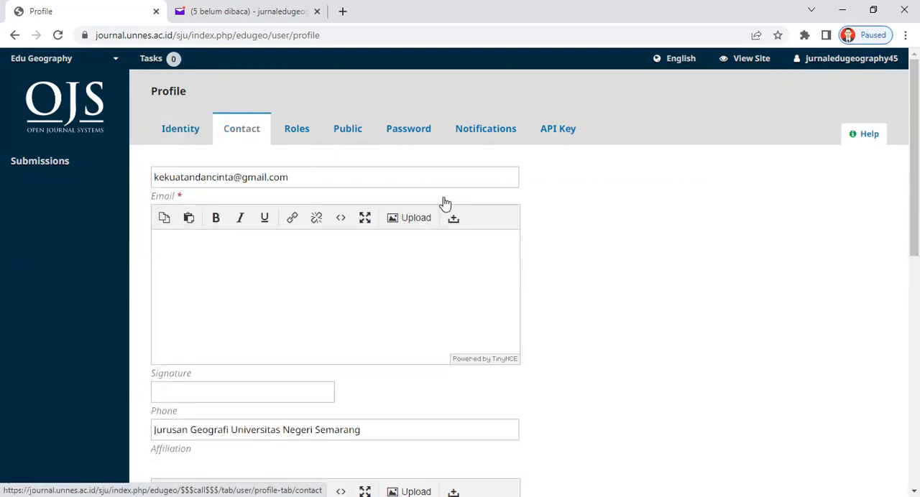
pyautogui.scroll(-5, 460, 287)
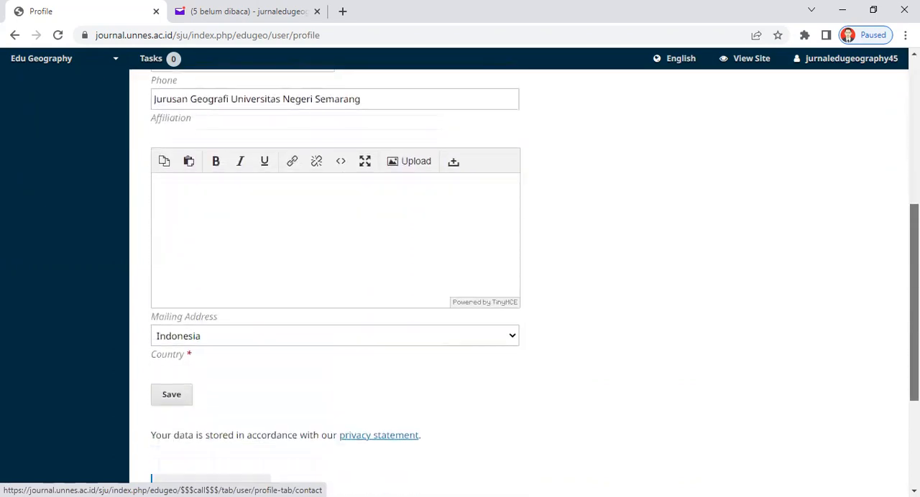
pyautogui.scroll(5, 460, 287)
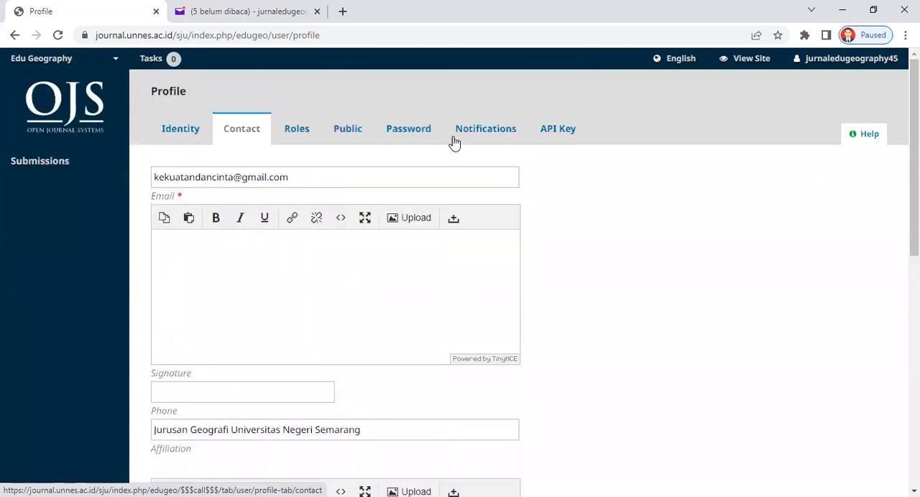
# Check the profile's Roles and Public sections, and examine the password change form without filling it in.
pyautogui.click(295, 130)
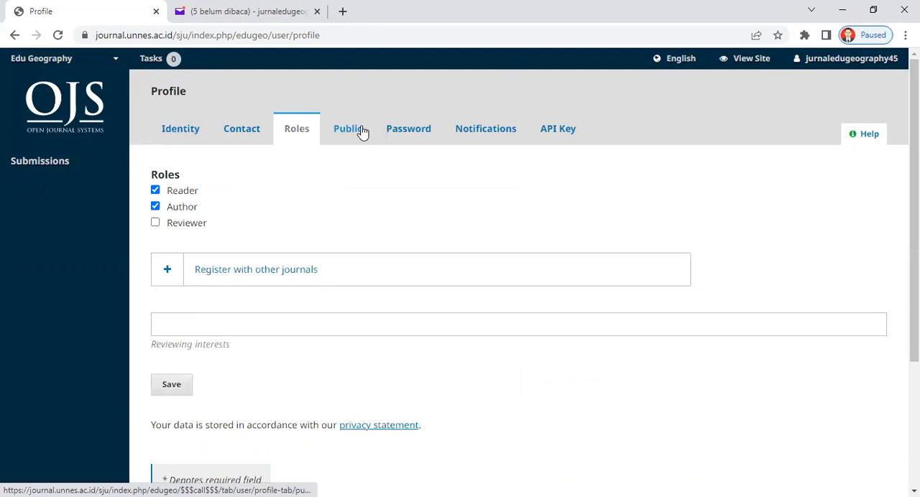
pyautogui.click(362, 134)
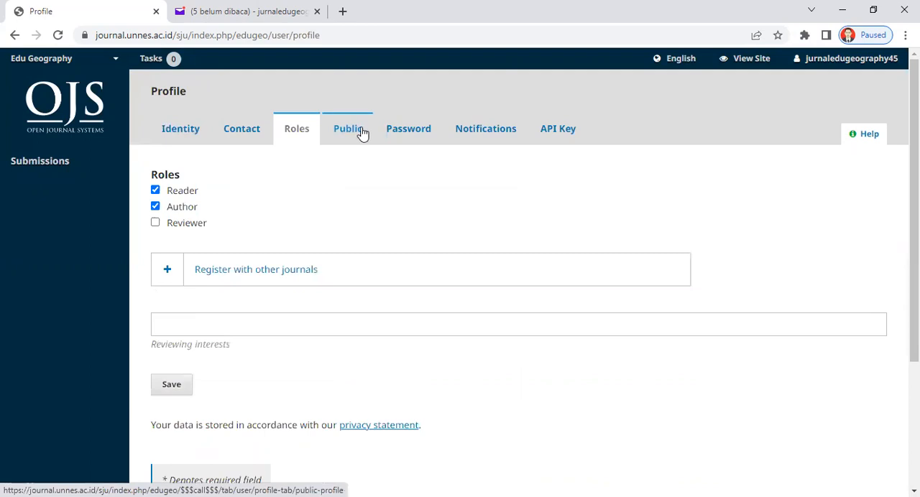
pyautogui.click(410, 133)
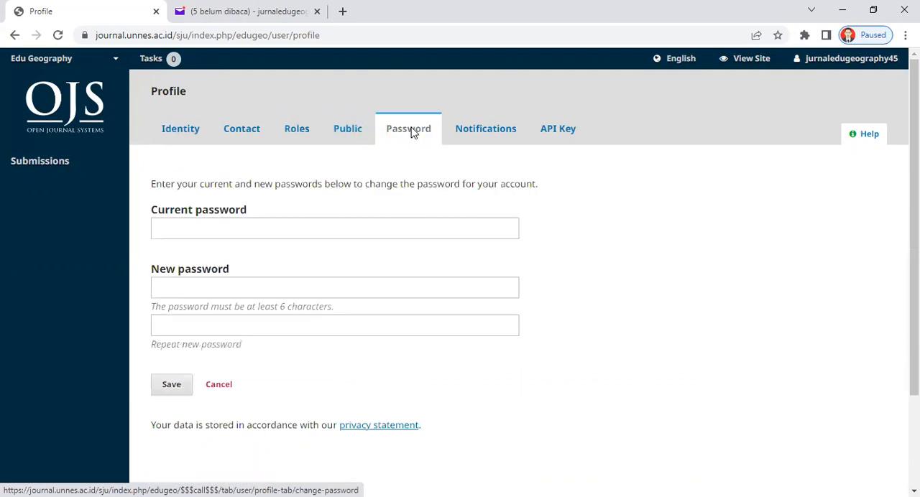
pyautogui.click(260, 231)
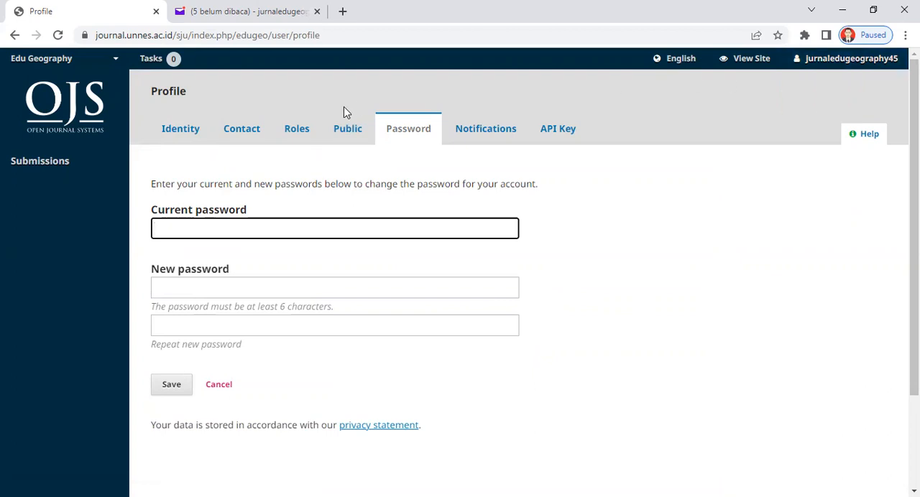
# Return to the submissions list and expand the details of the article "pengaruh media terhadap hasil belajar" in My Queue.
pyautogui.click(64, 158)
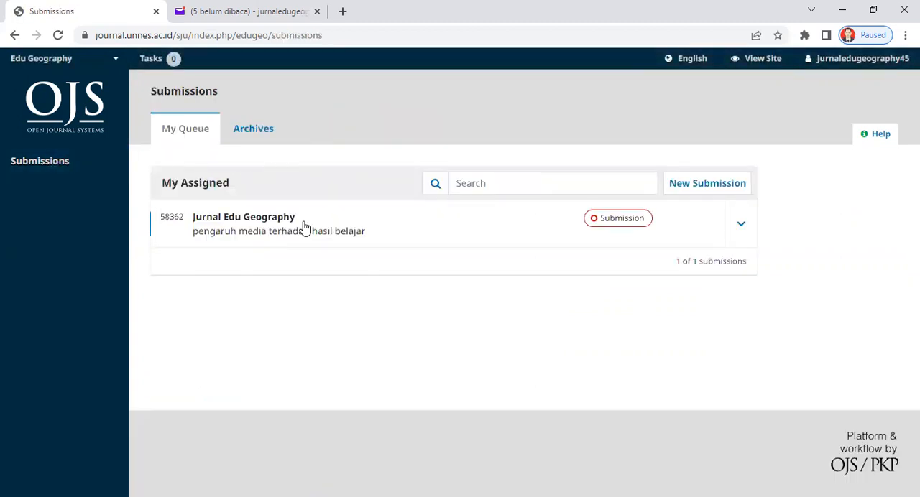
pyautogui.click(741, 226)
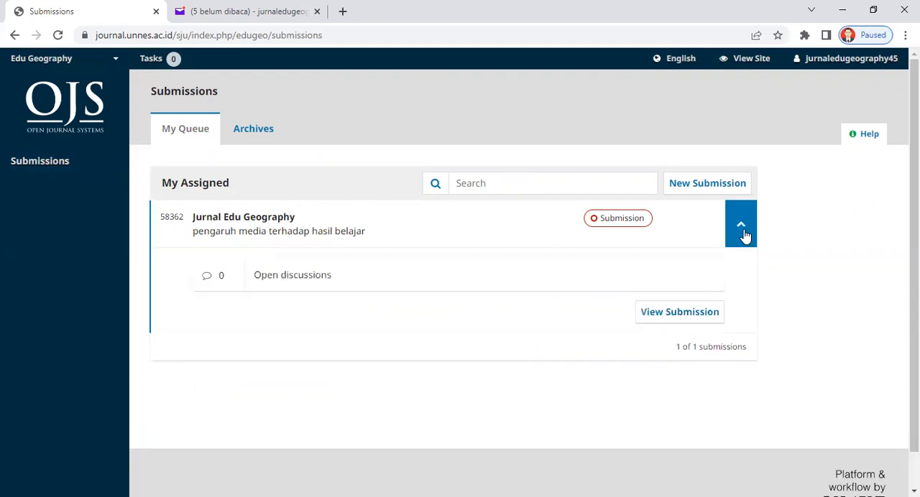